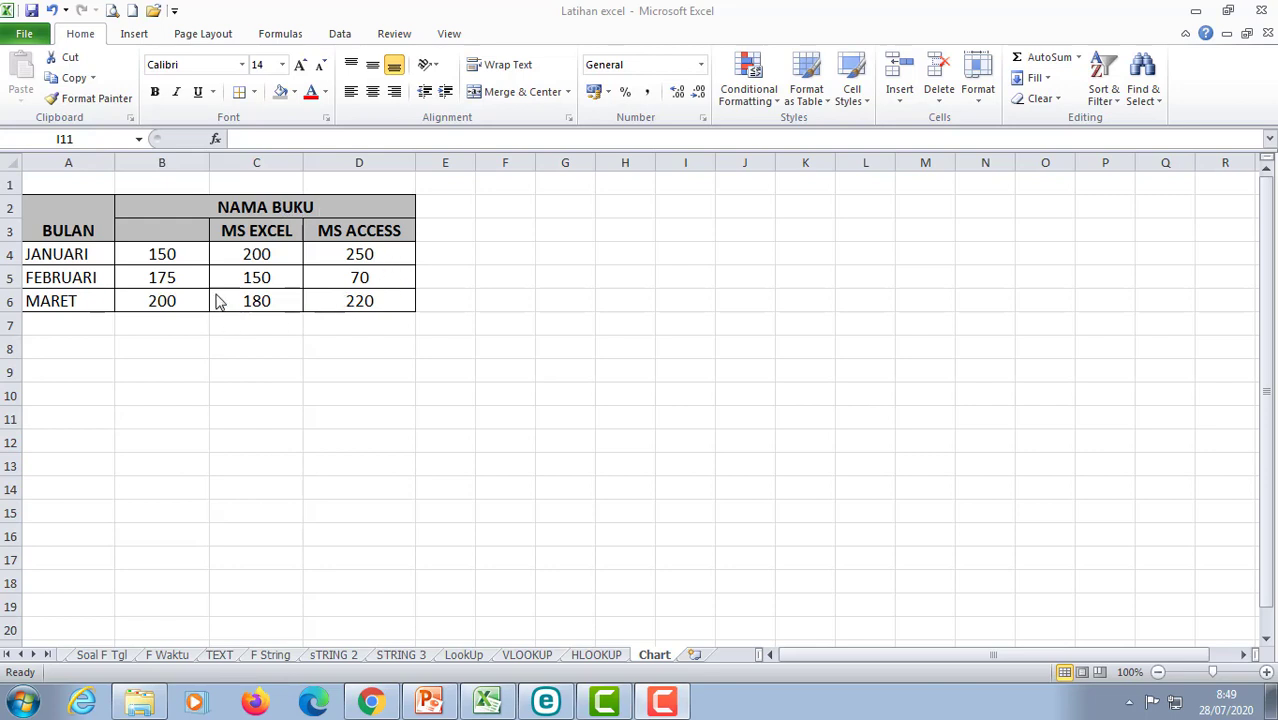
# - Enter the heading MS WORD in the empty cell B3 of the book sales table
pyautogui.click(176, 229)
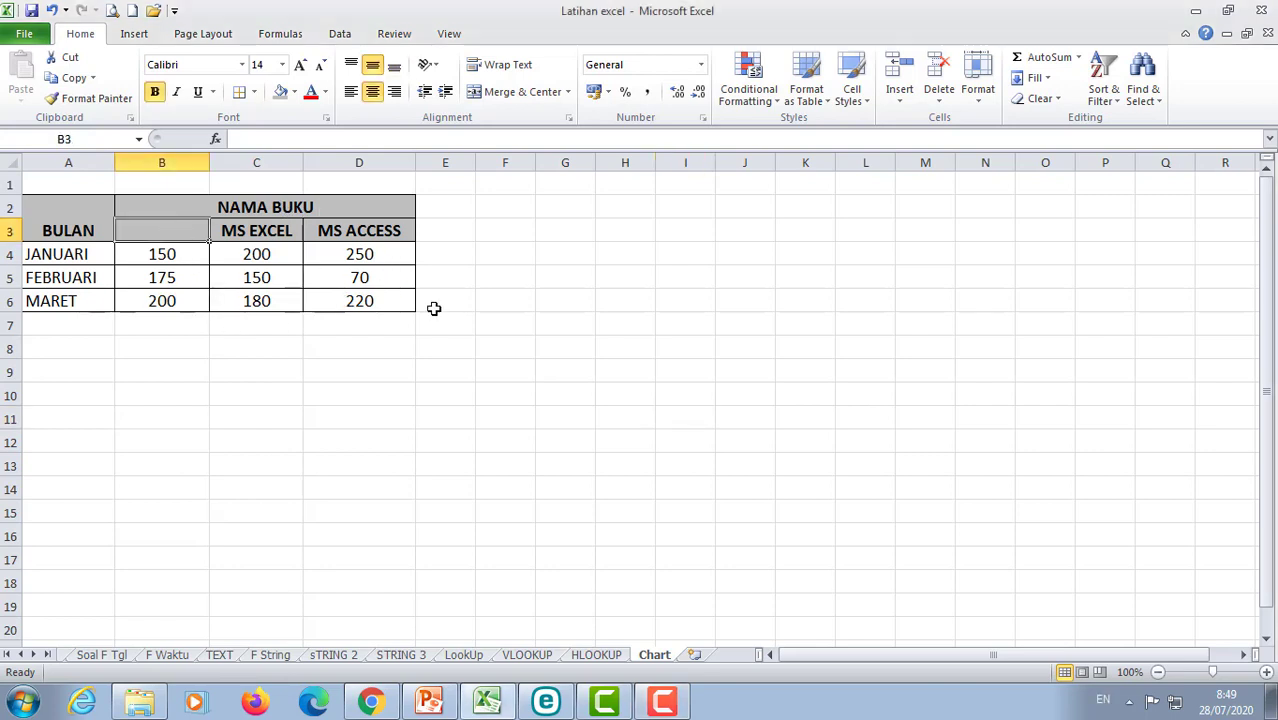
pyautogui.write('m')
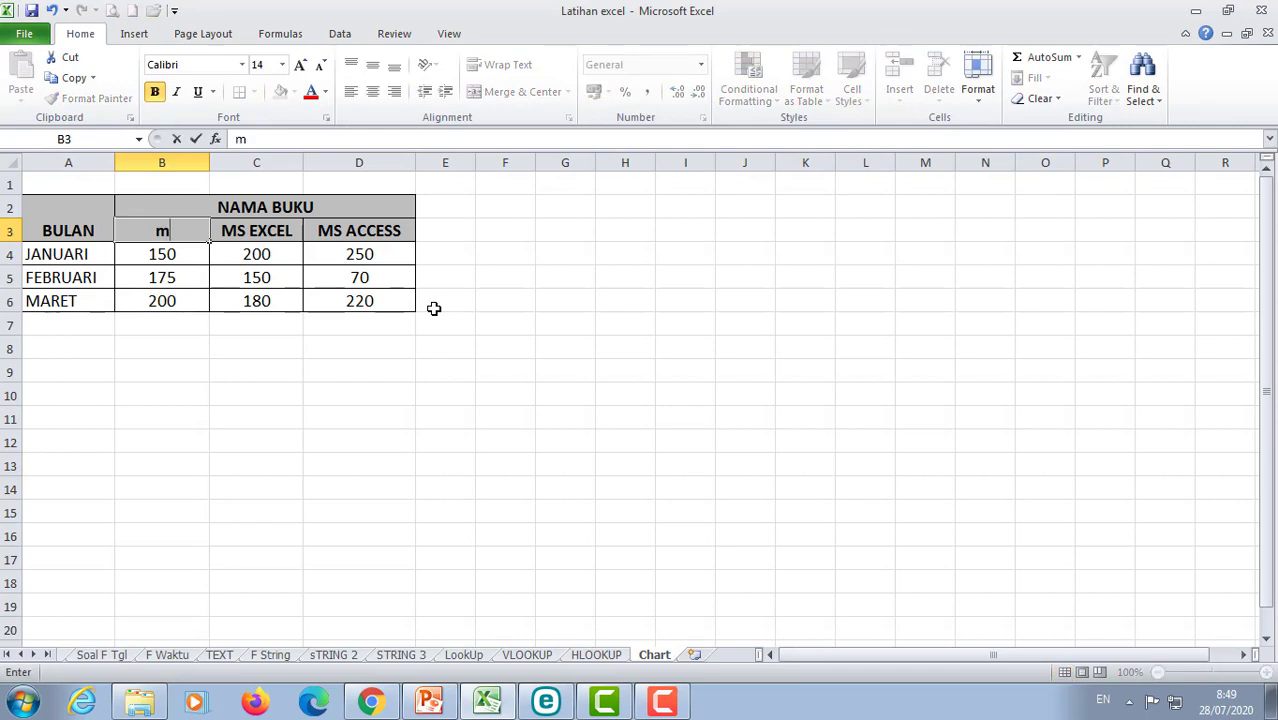
pyautogui.press('BackSpace')
pyautogui.write('MS WORD')
pyautogui.press('Return')
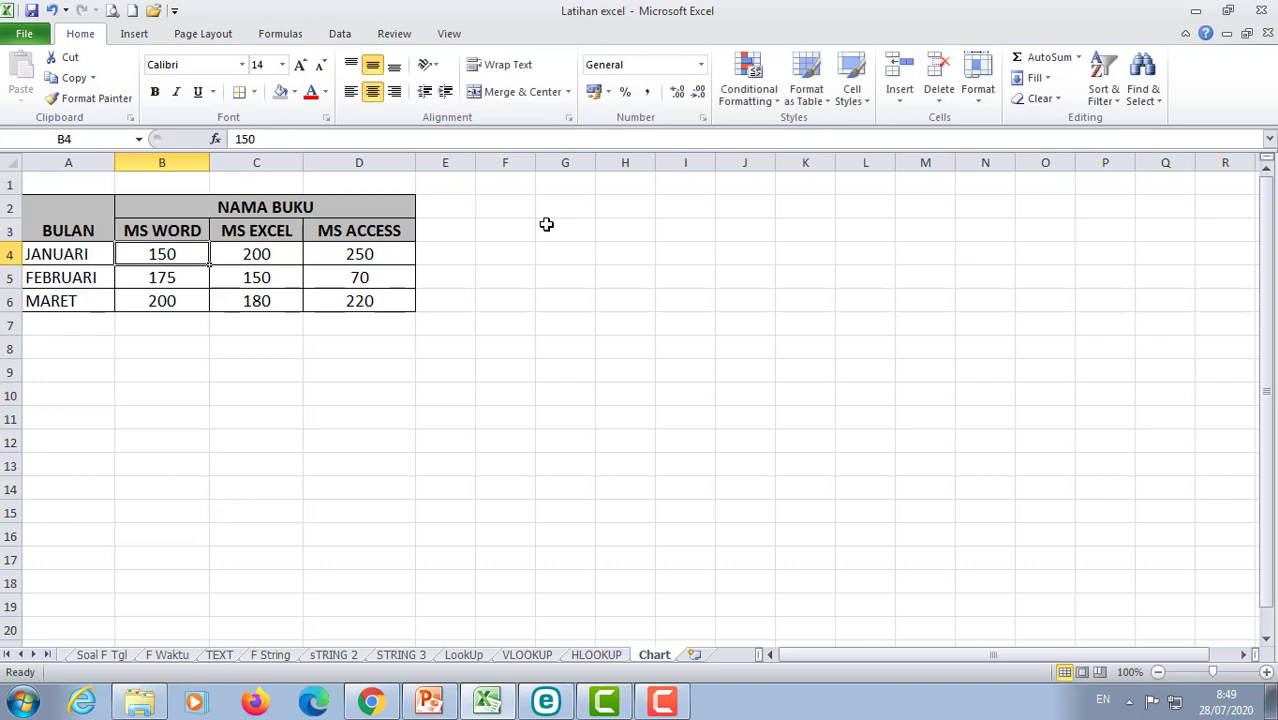
pyautogui.click(588, 350)
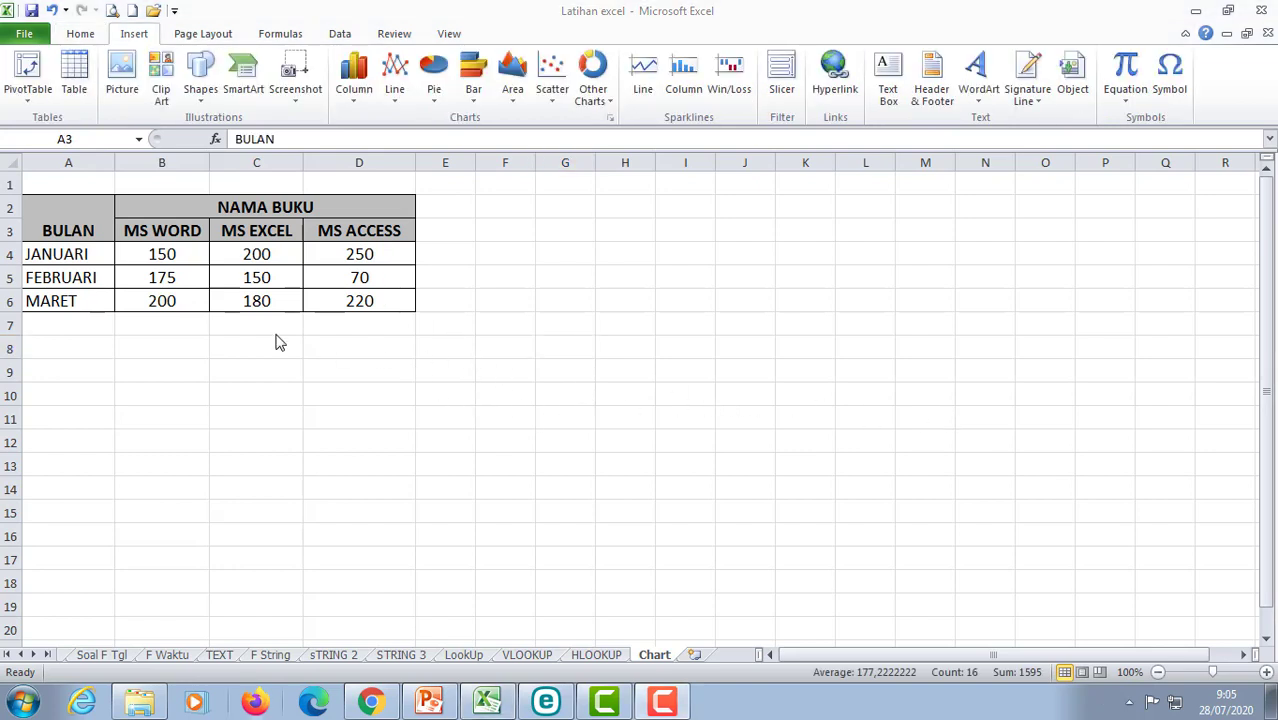
# - Insert a 2-D clustered column chart from the data in A3:D6
pyautogui.click(67, 229)
pyautogui.moveTo(67, 229); pyautogui.dragTo(370, 300)
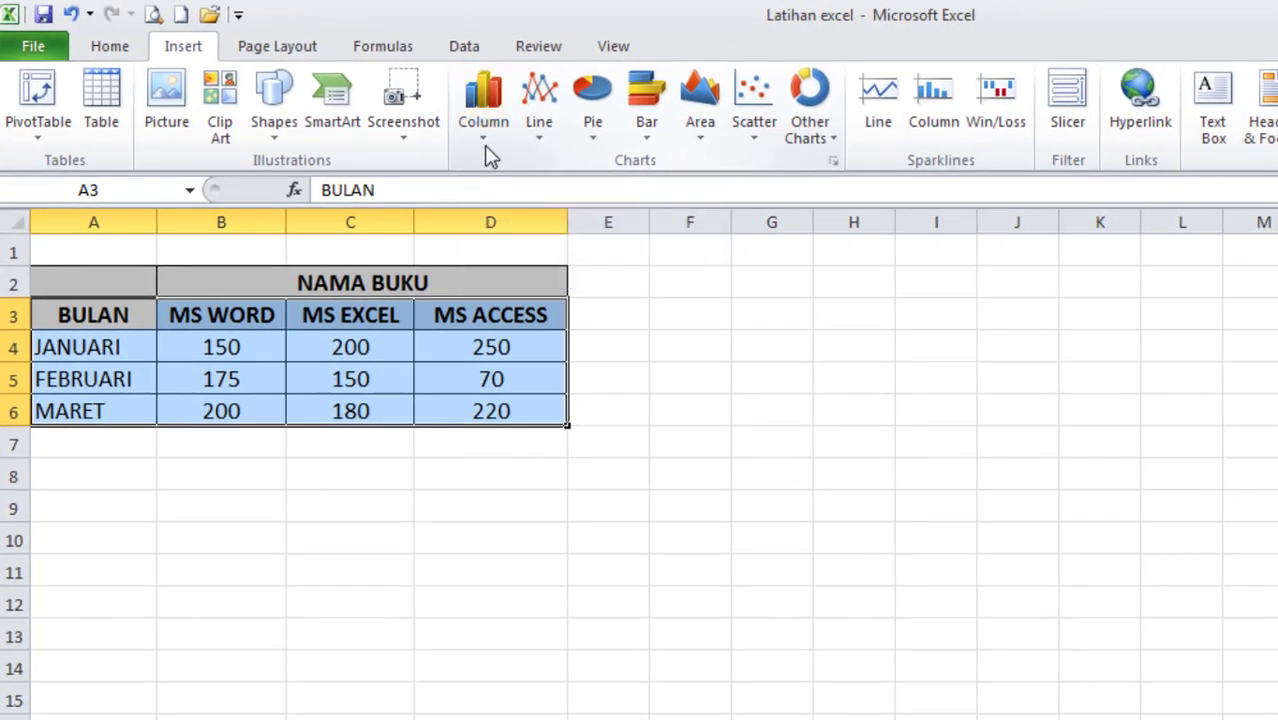
pyautogui.click(489, 147)
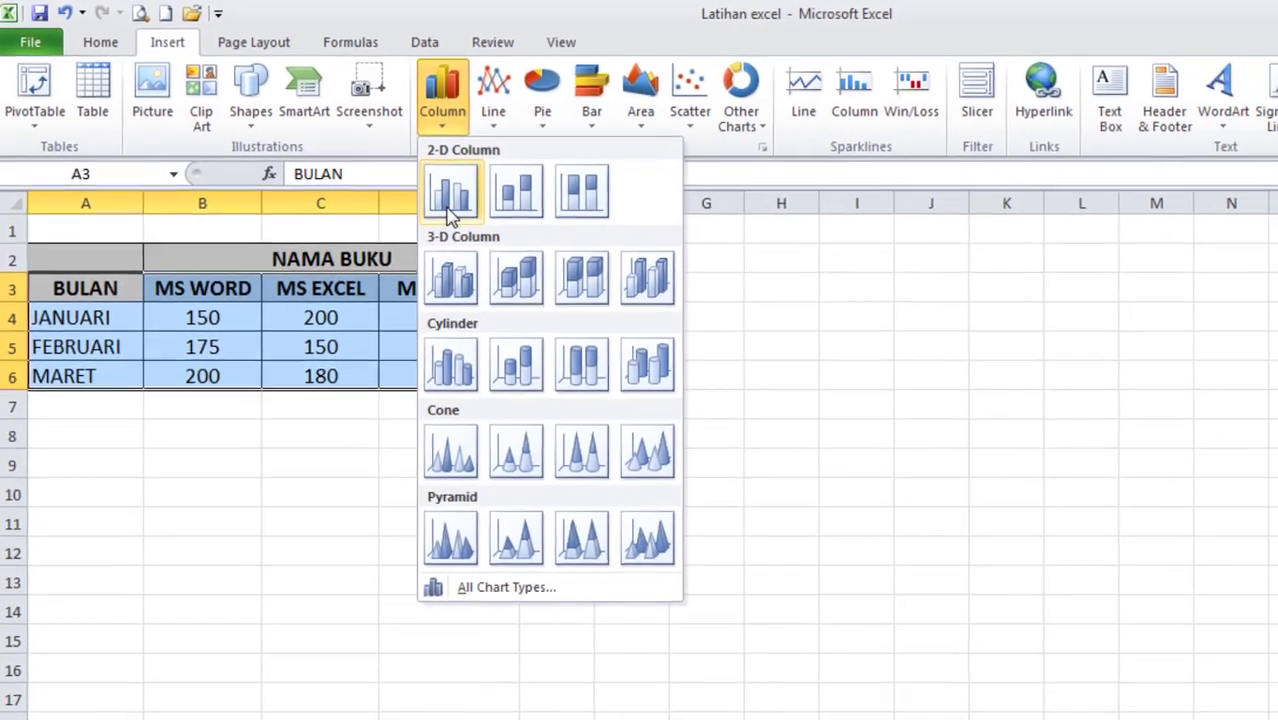
pyautogui.click(450, 195)
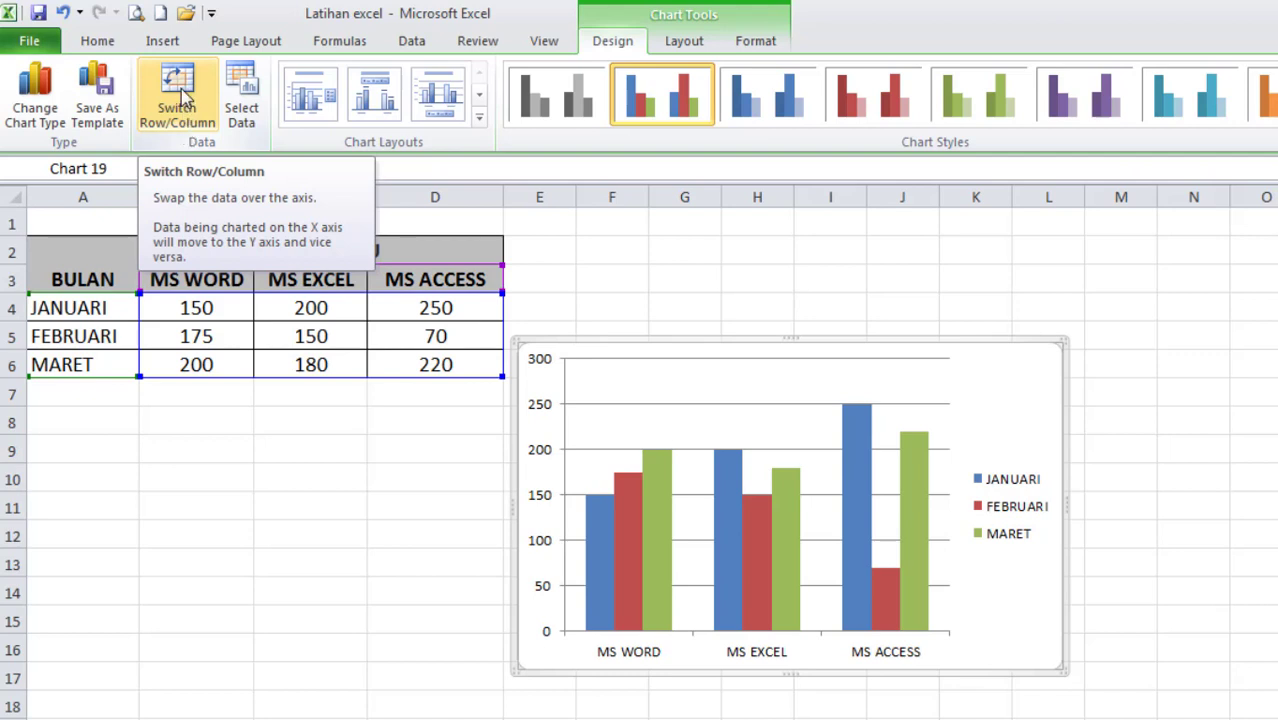
# - Swap the chart's rows and columns back and forth, ending with the months on the horizontal axis and the books as series
pyautogui.click(182, 95)
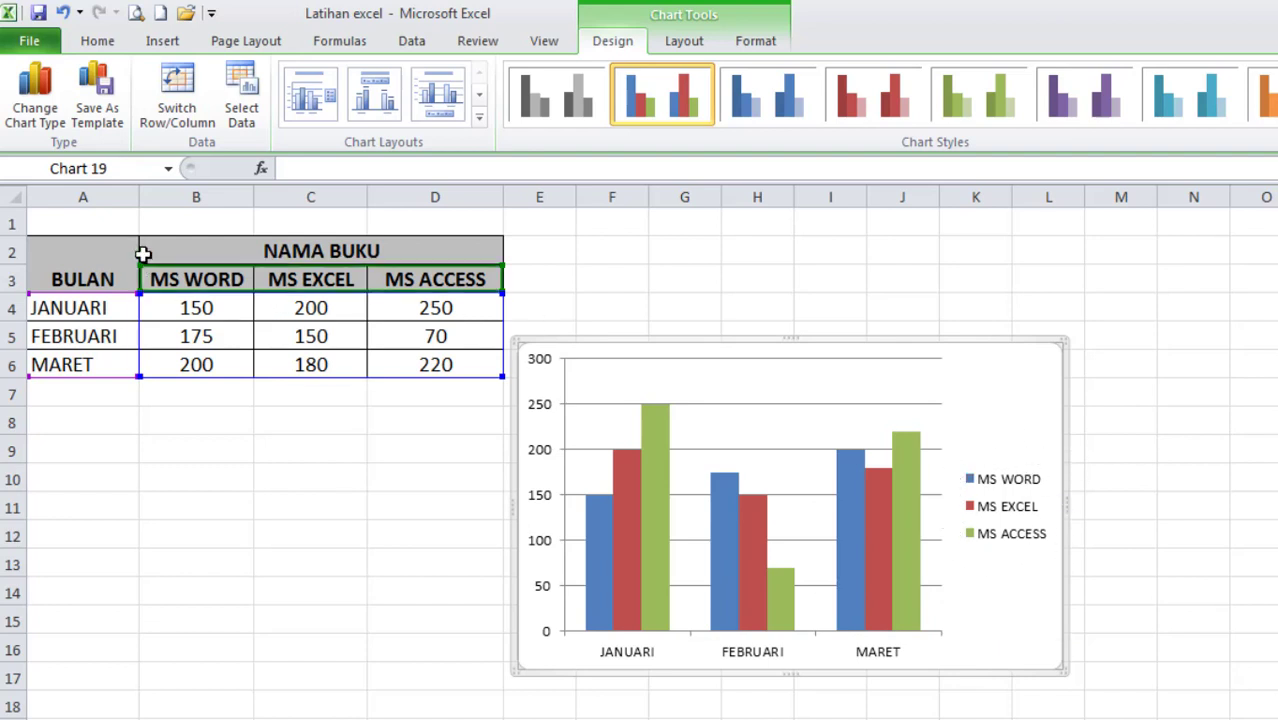
pyautogui.click(178, 115)
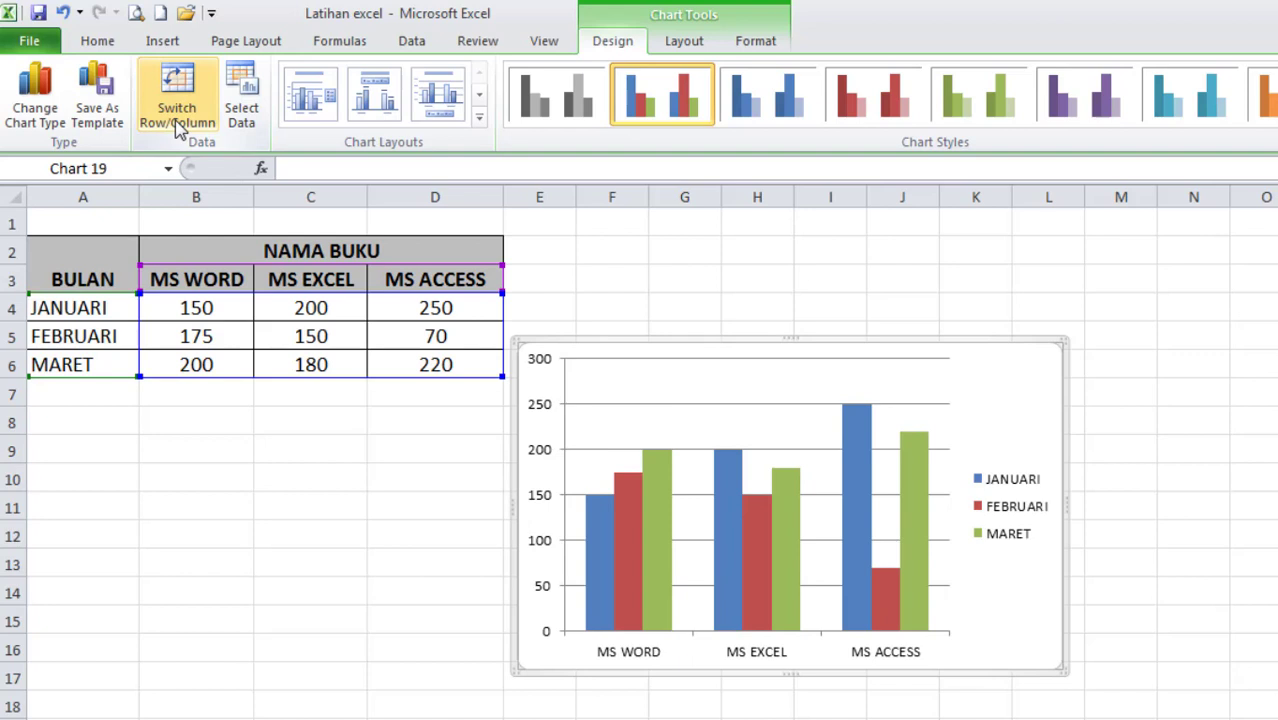
pyautogui.click(178, 118)
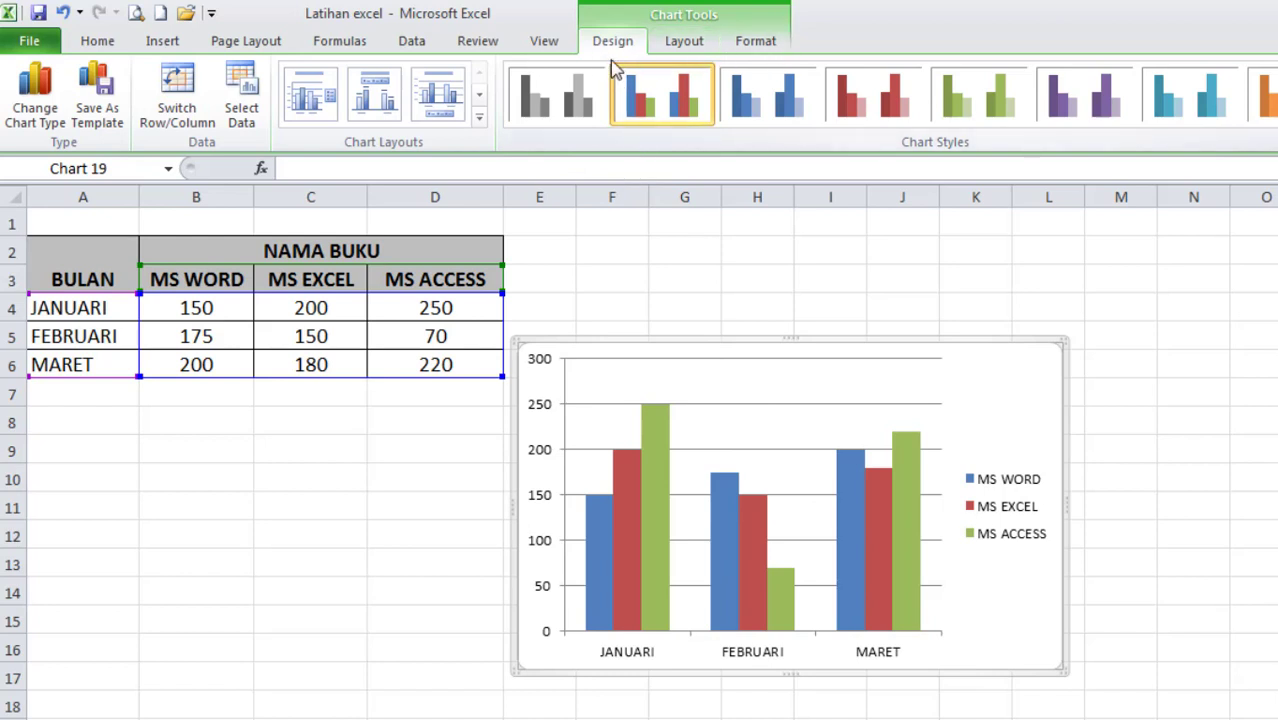
# - Try the red and green chart styles on the column chart and restore the flat multicoloured style
pyautogui.click(720, 259)
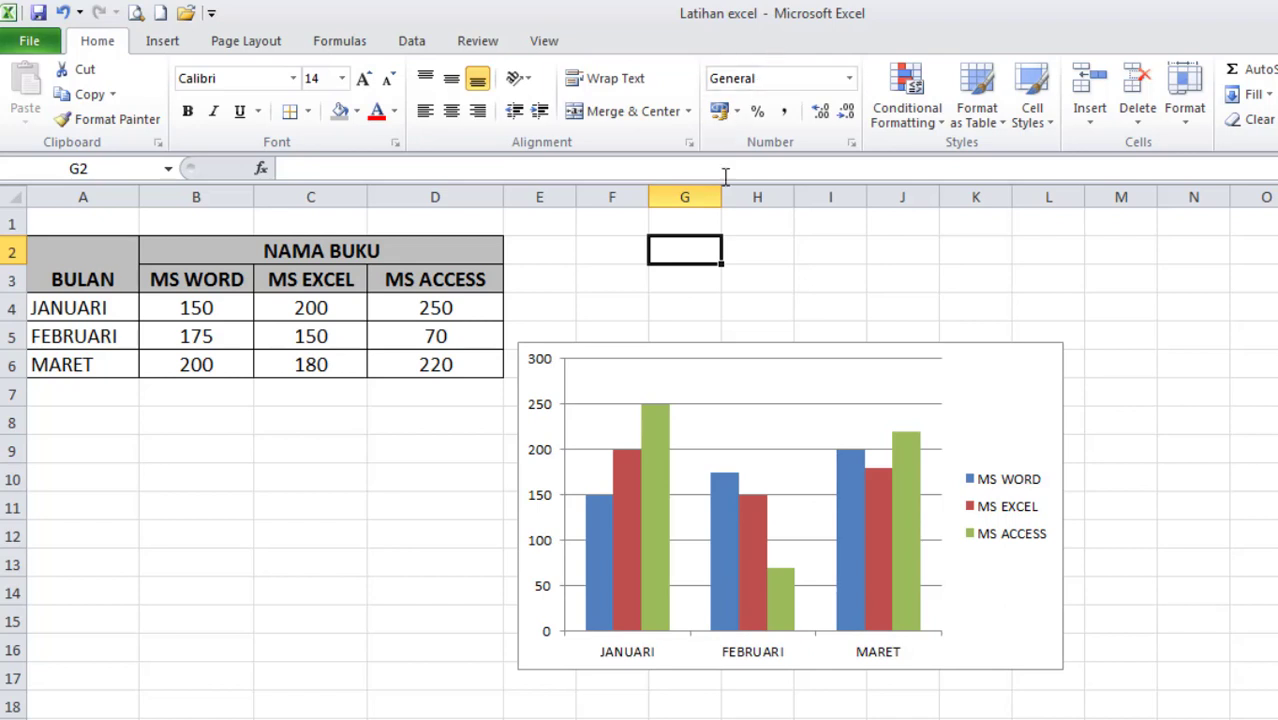
pyautogui.click(769, 361)
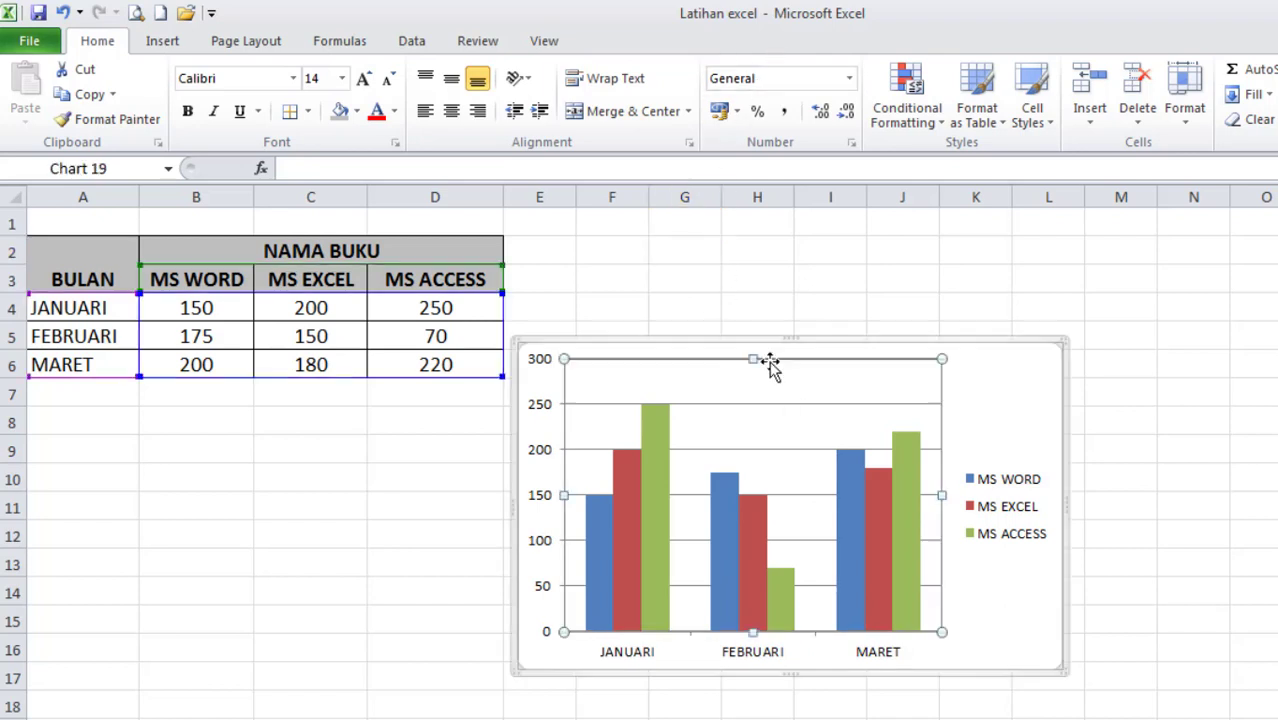
pyautogui.click(799, 344)
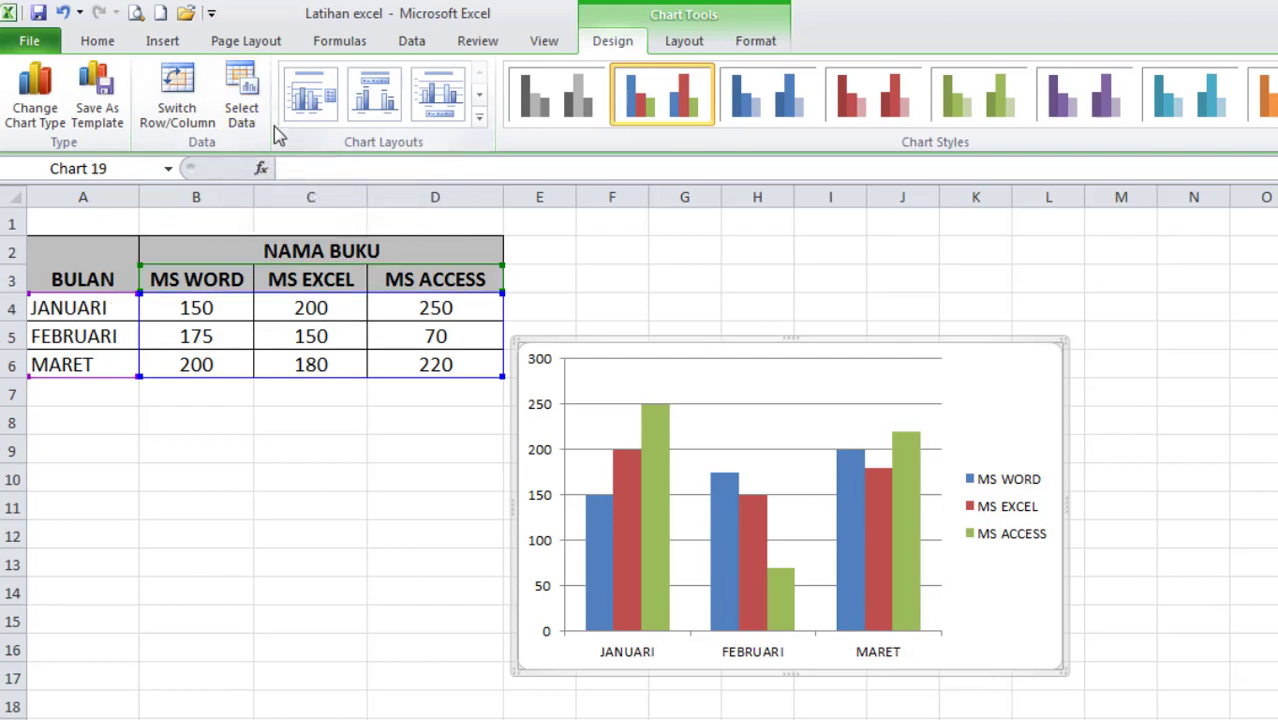
pyautogui.click(778, 112)
pyautogui.click(864, 110)
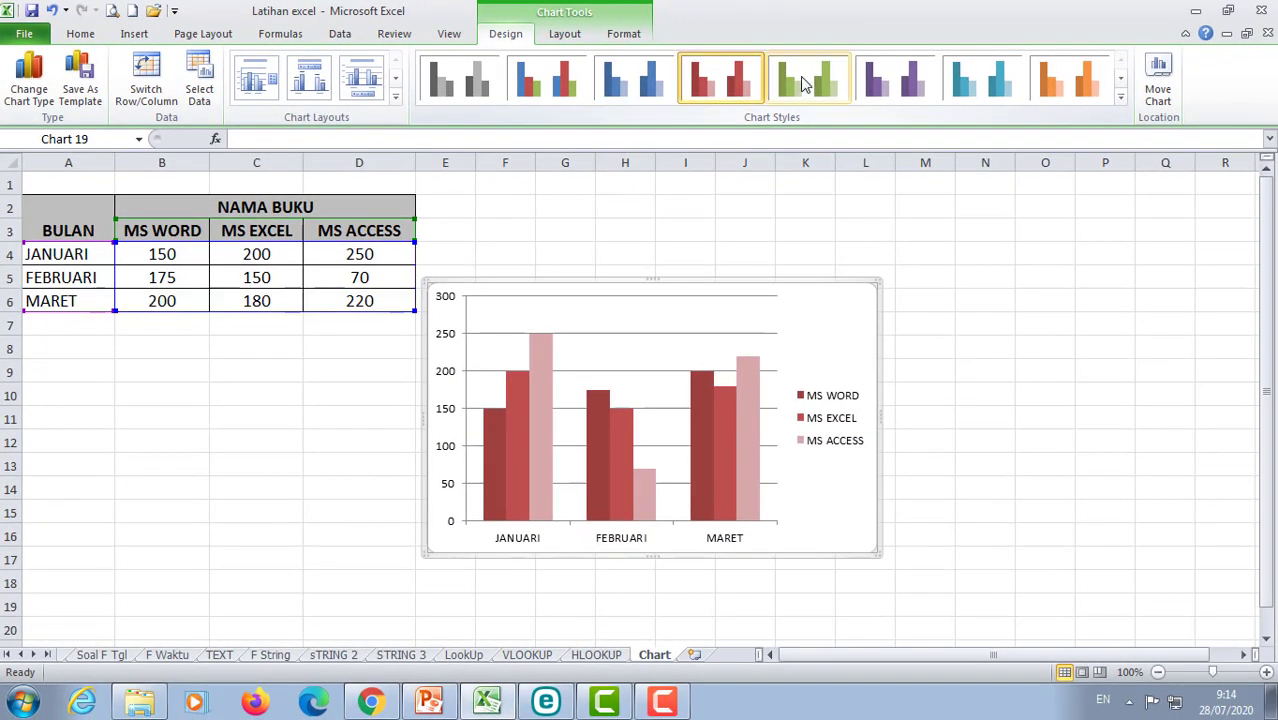
pyautogui.click(982, 103)
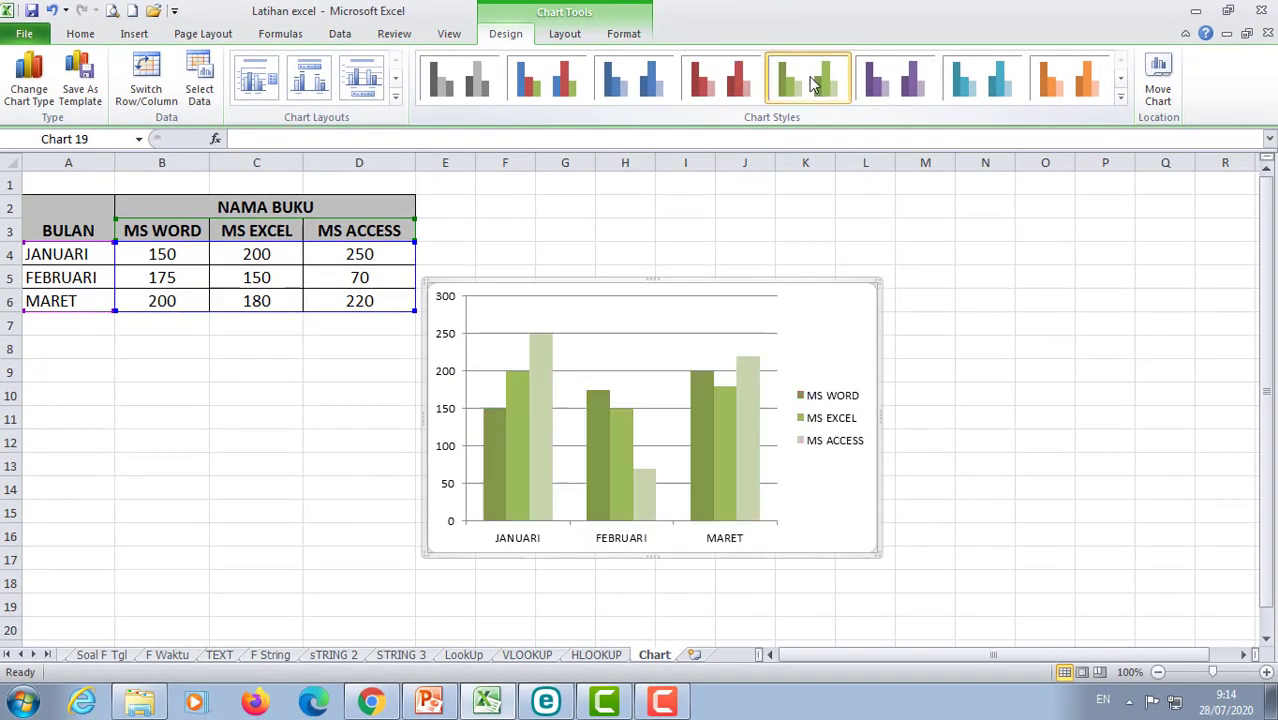
pyautogui.click(565, 90)
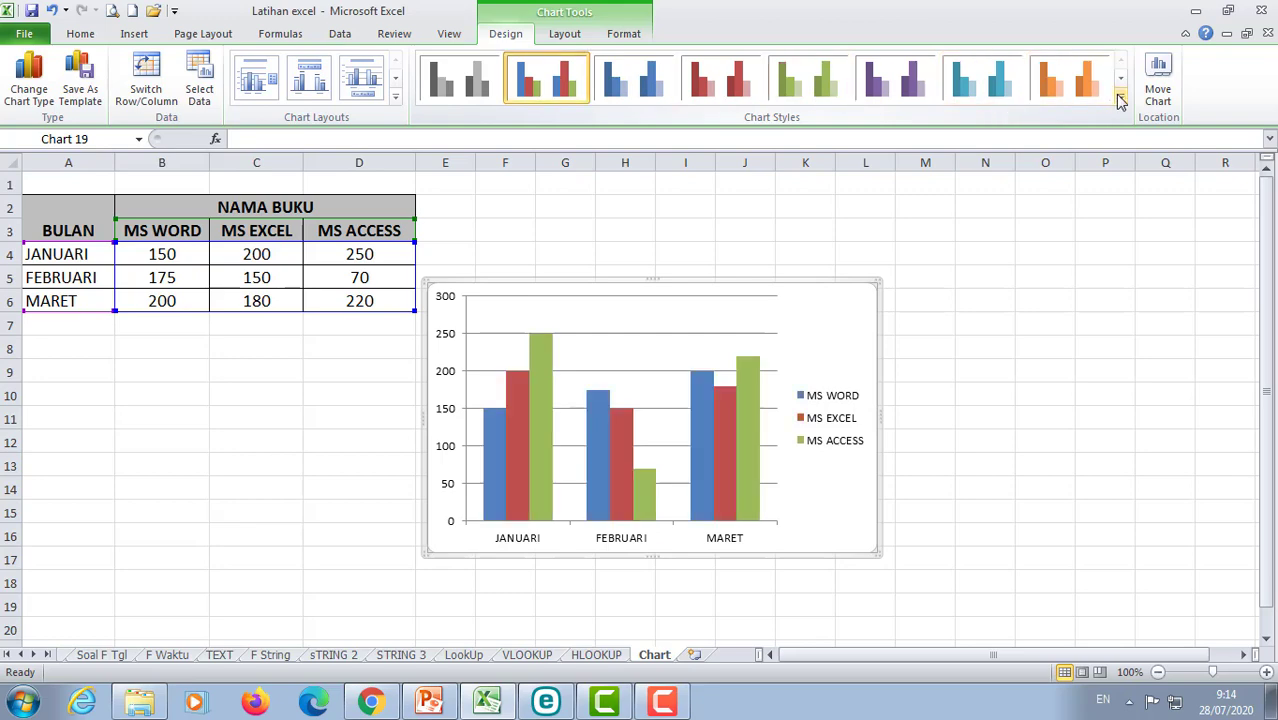
# - Try the multicoloured chart style with a black background and return to the flat multicoloured style on white
pyautogui.click(1120, 99)
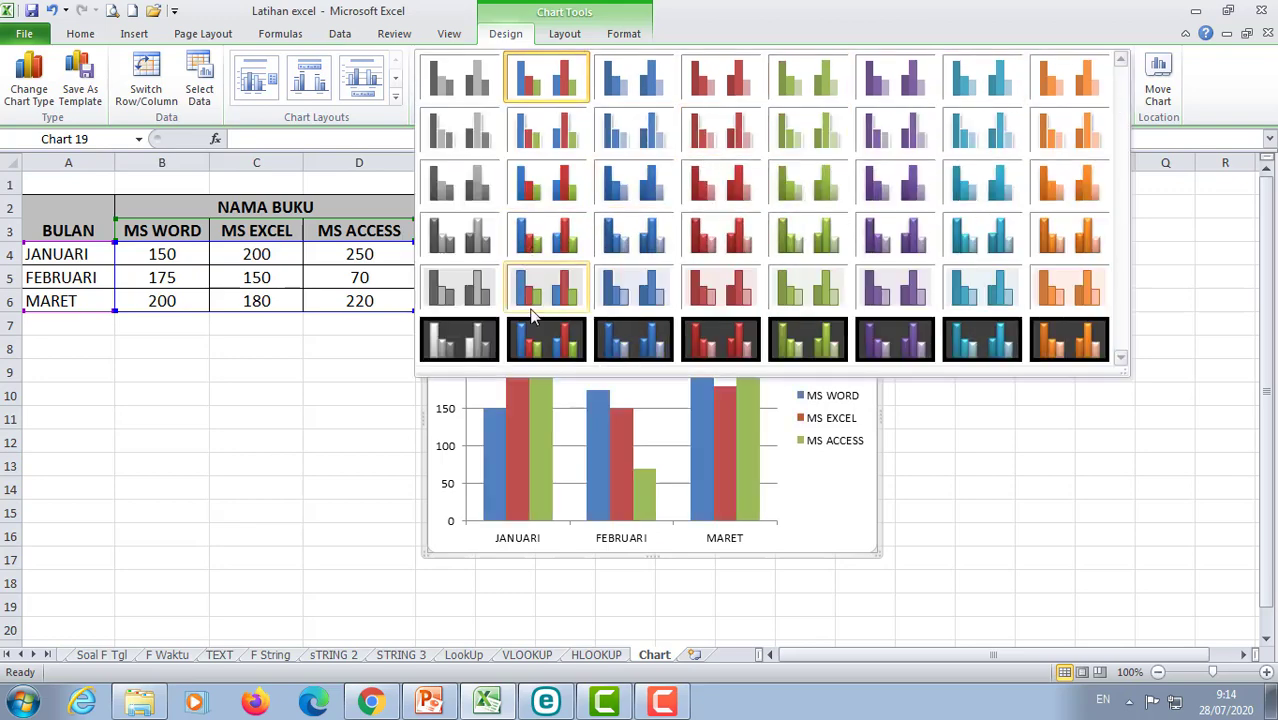
pyautogui.click(537, 350)
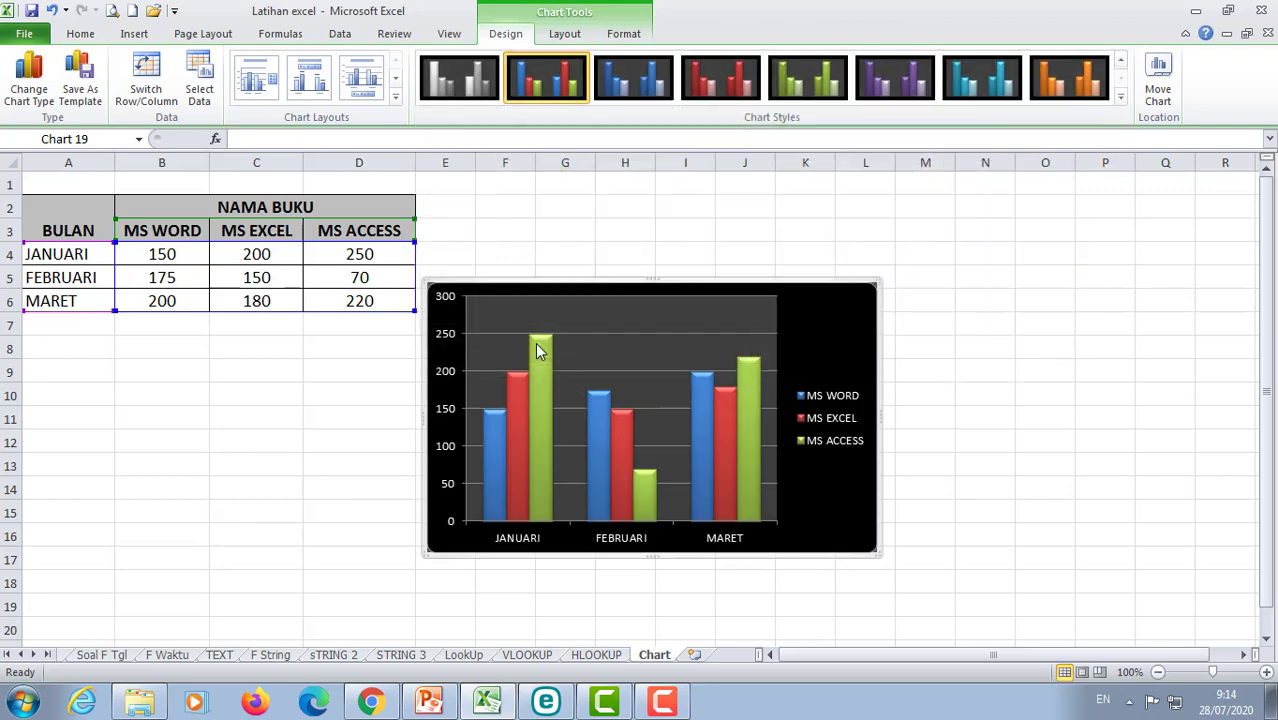
pyautogui.click(1120, 98)
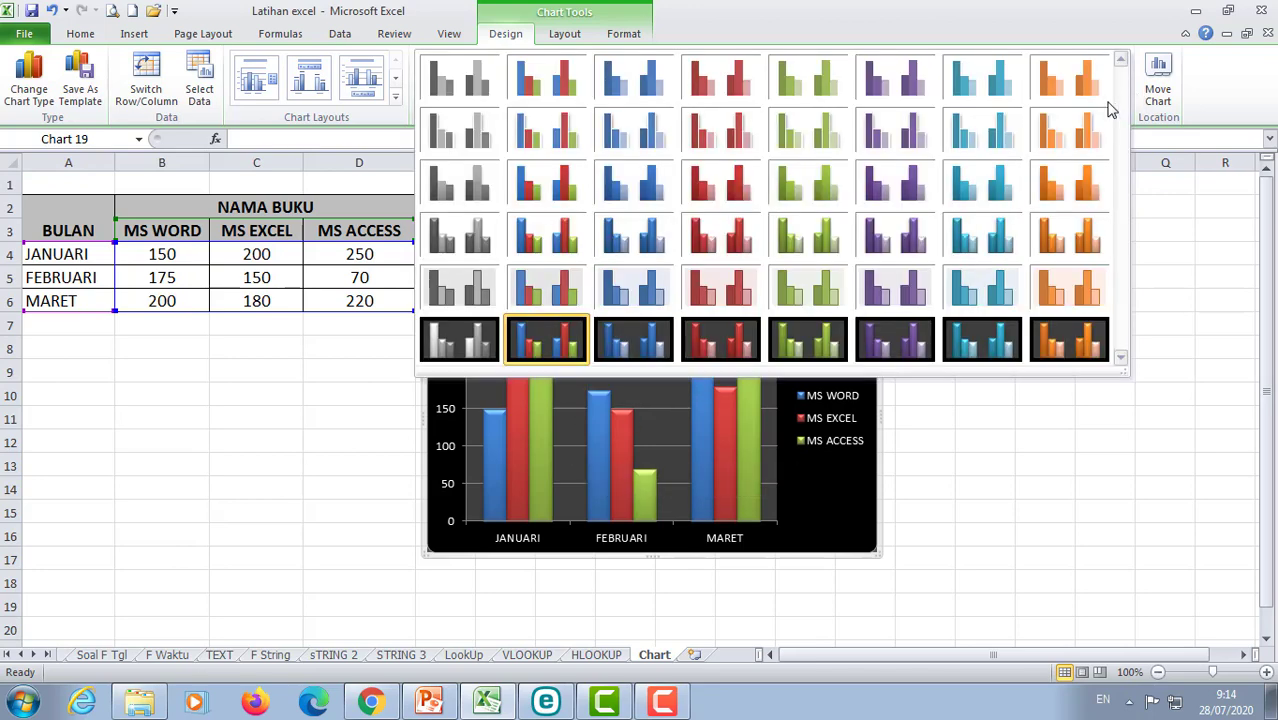
pyautogui.click(470, 80)
pyautogui.click(536, 94)
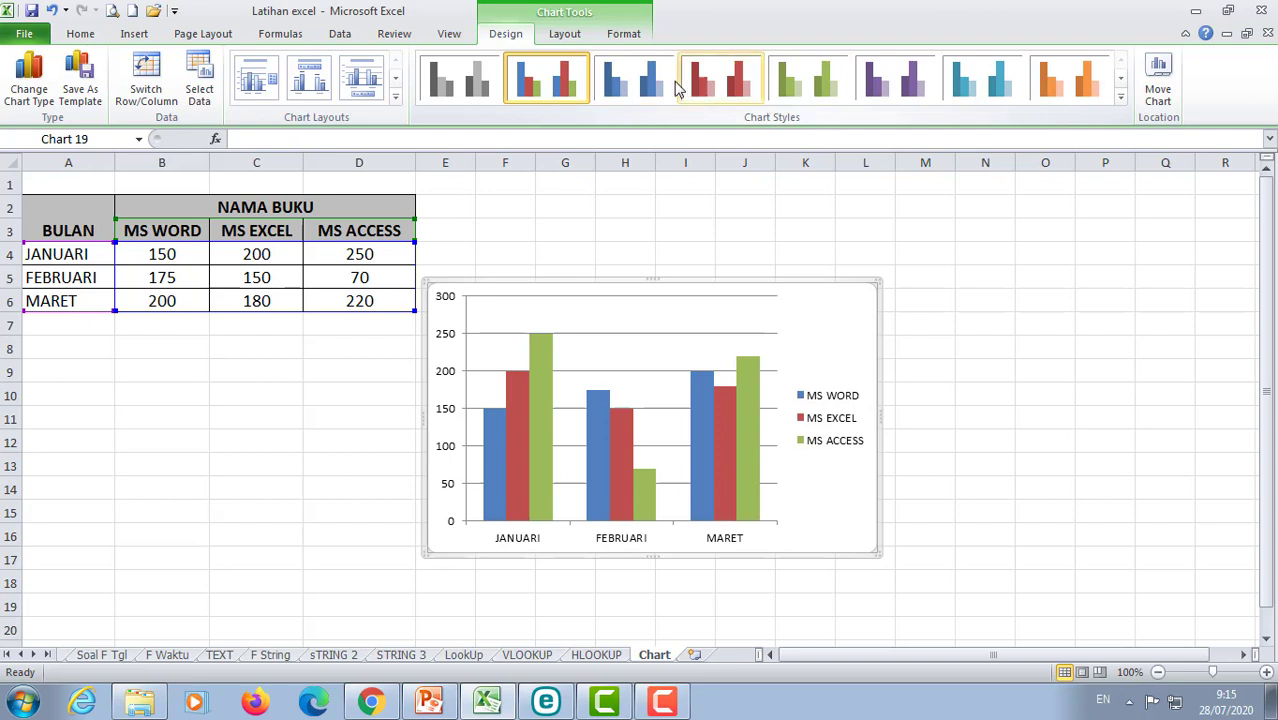
# - Examine the chart types available for the column chart, leaving the current type in place
pyautogui.click(30, 90)
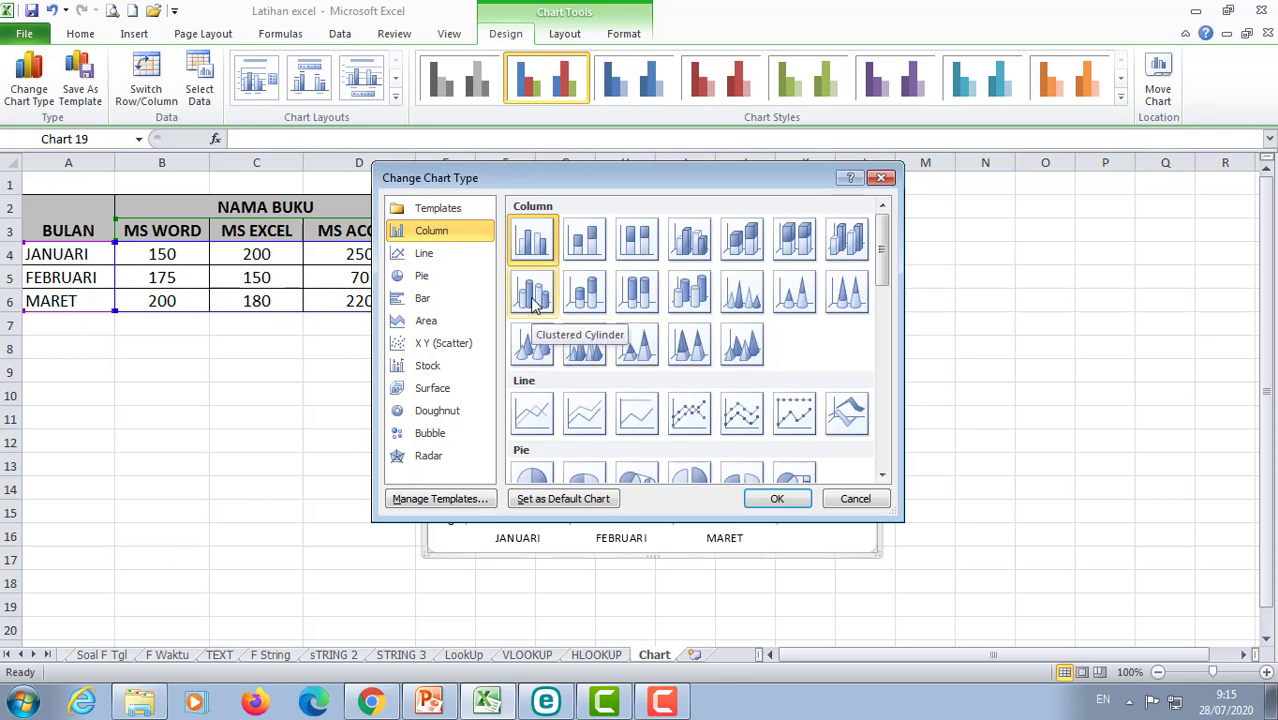
pyautogui.click(842, 497)
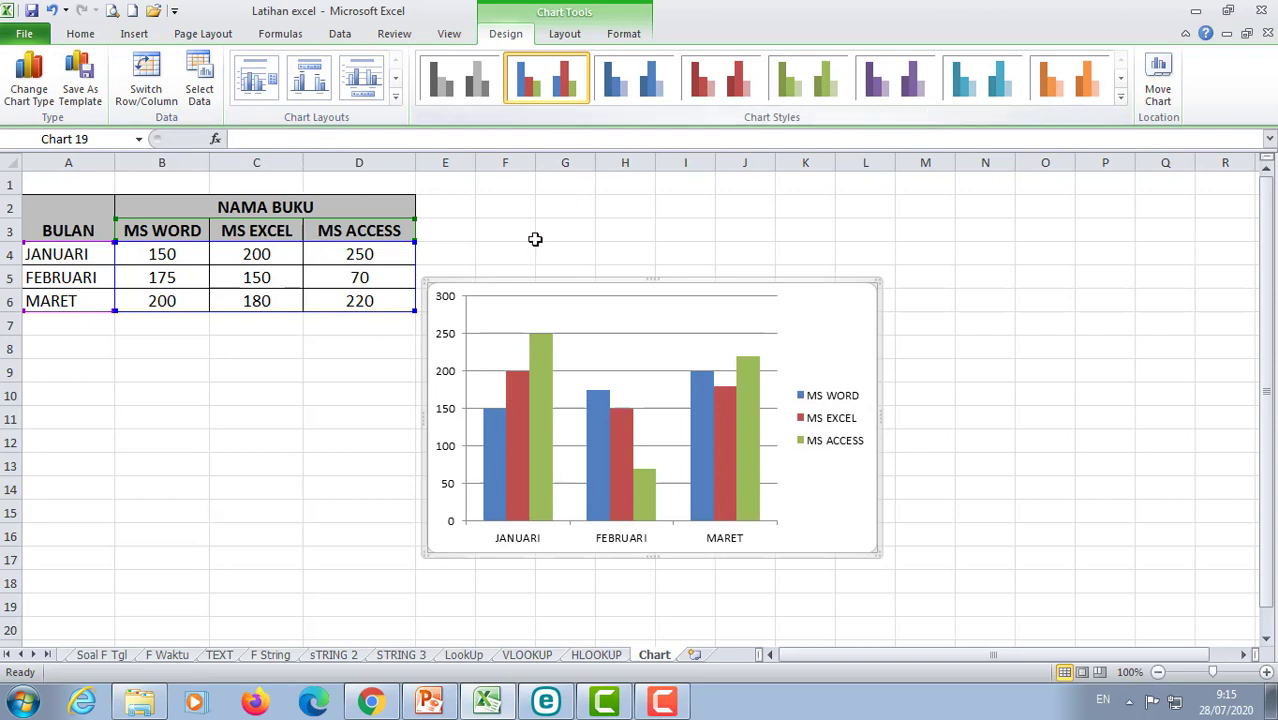
# - Add a title above the chart and set its text to DATA PENJUALAN BUKU
pyautogui.click(566, 36)
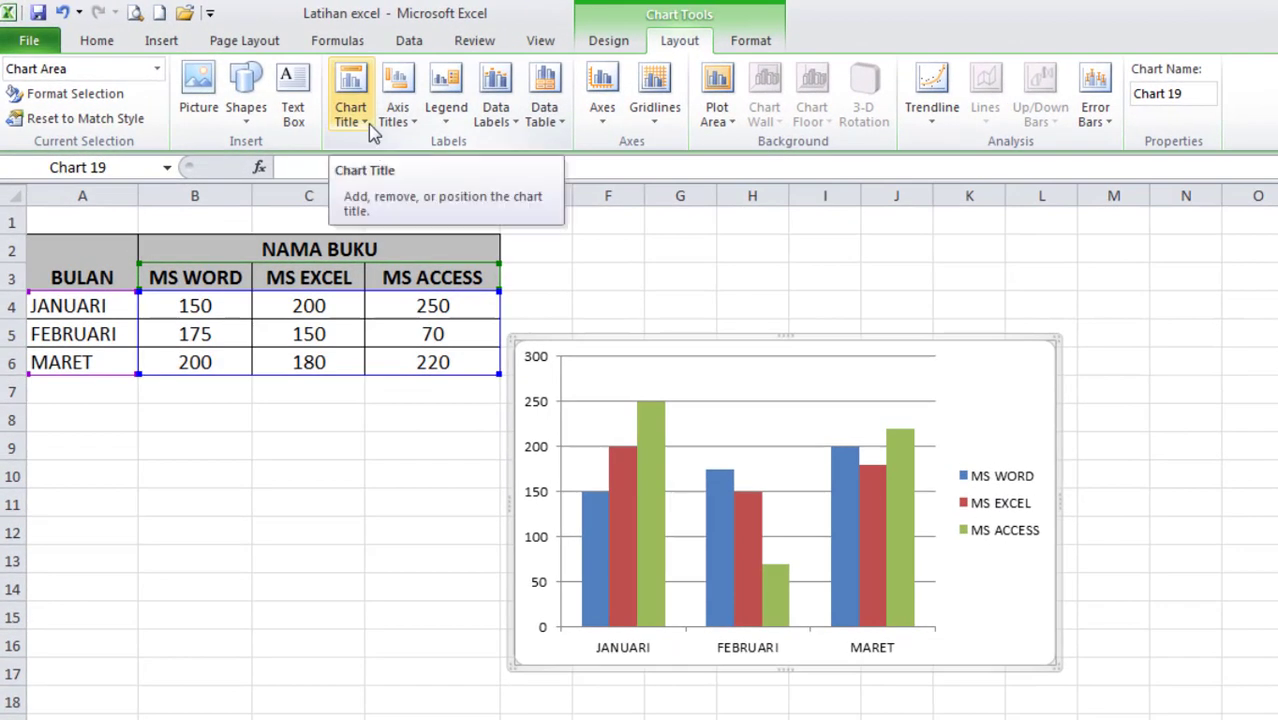
pyautogui.click(372, 134)
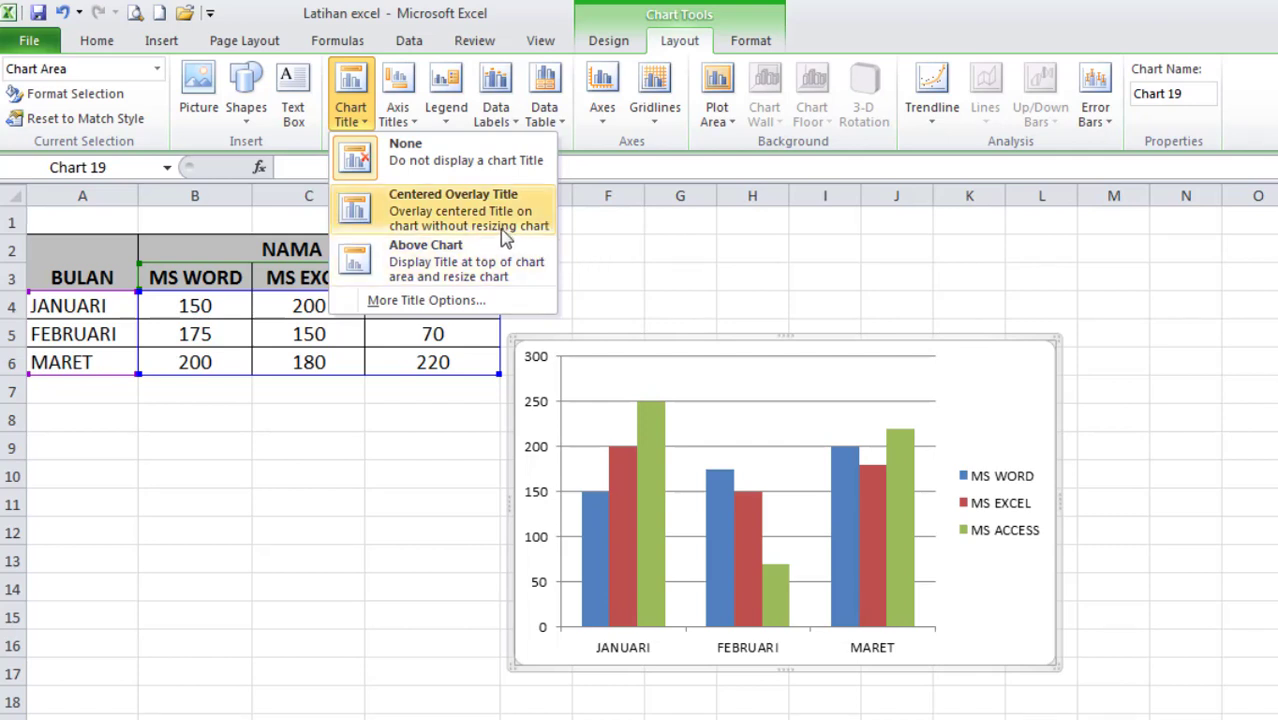
pyautogui.click(428, 268)
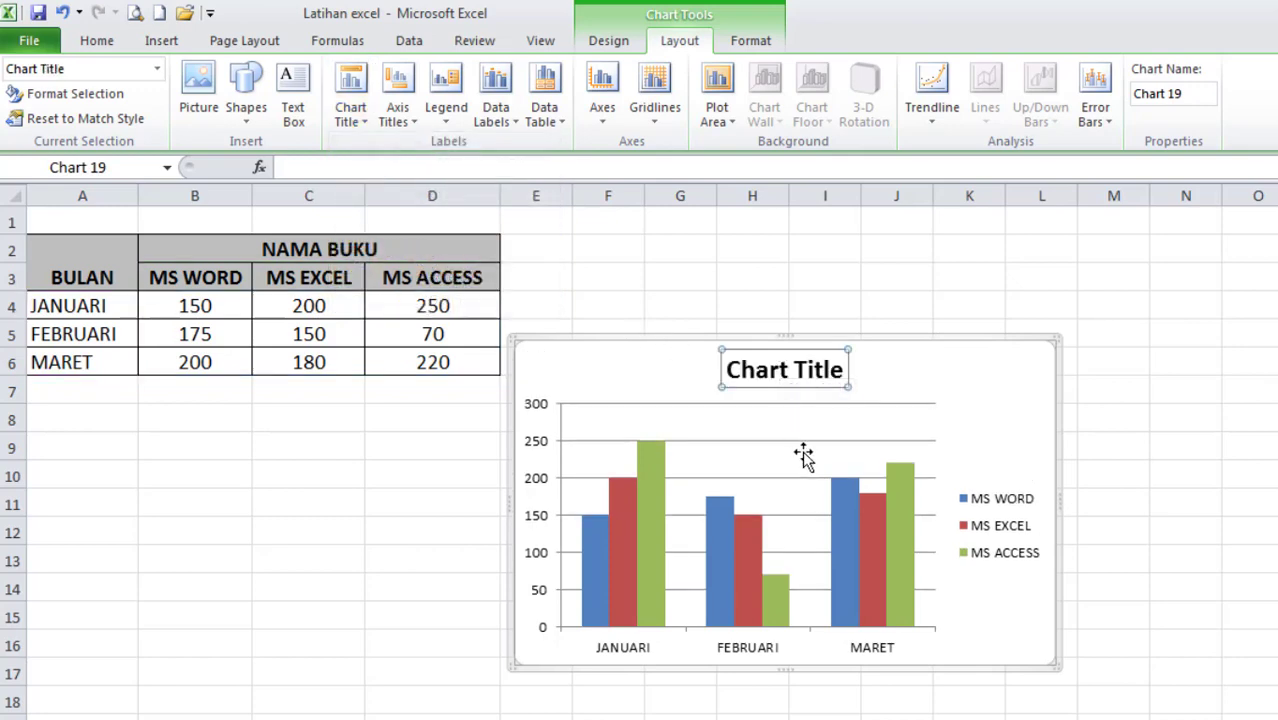
pyautogui.doubleClick(731, 370)
pyautogui.click(739, 371)
pyautogui.moveTo(731, 366); pyautogui.dragTo(829, 378)
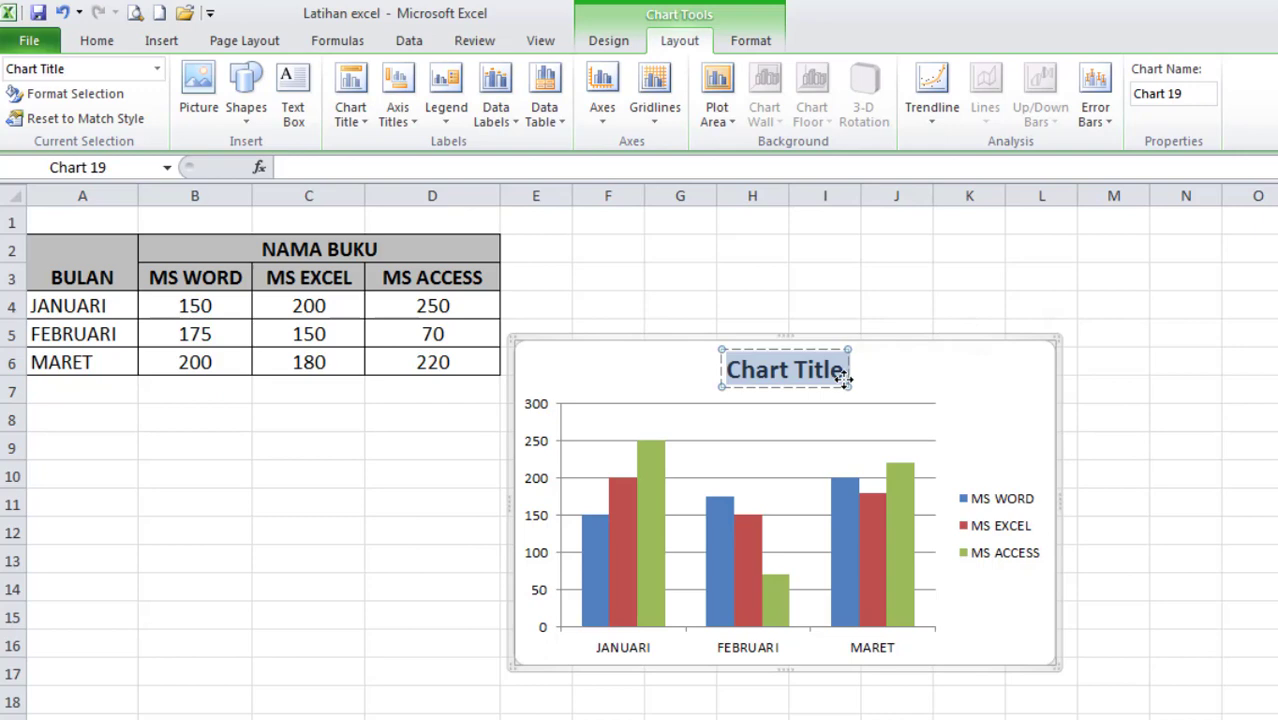
pyautogui.write('DATA')
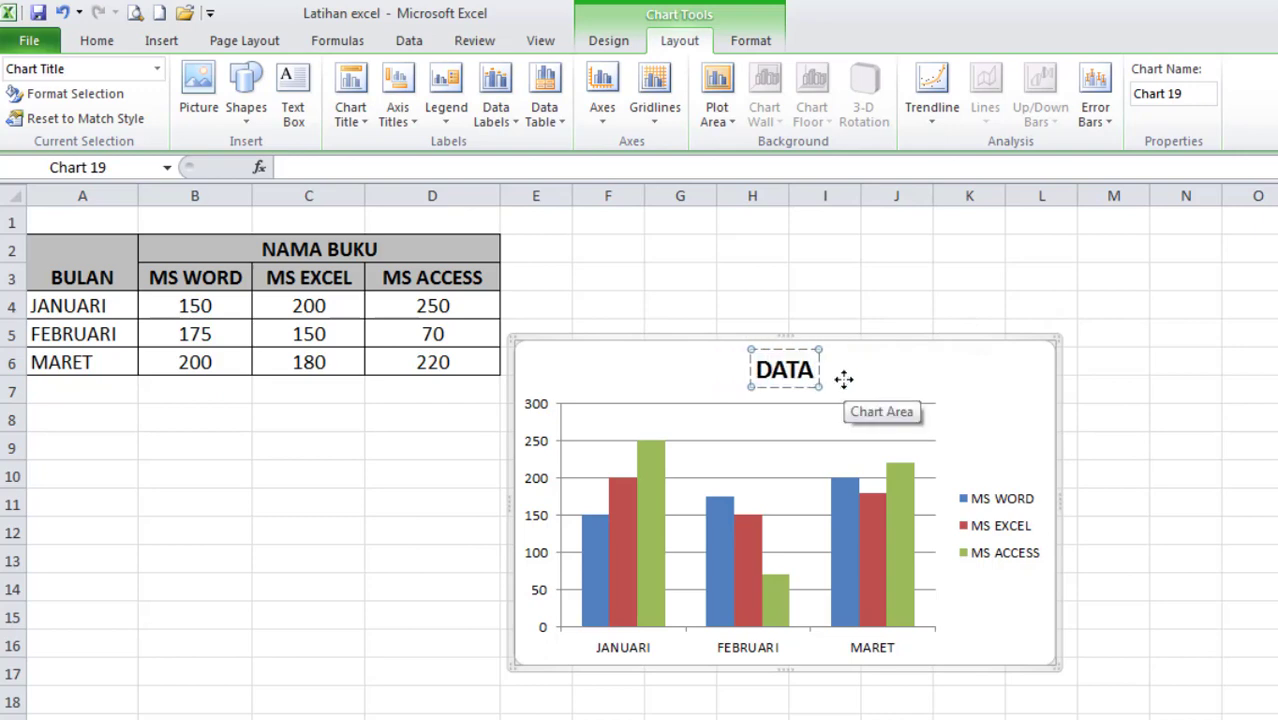
pyautogui.write(' PENJUALK')
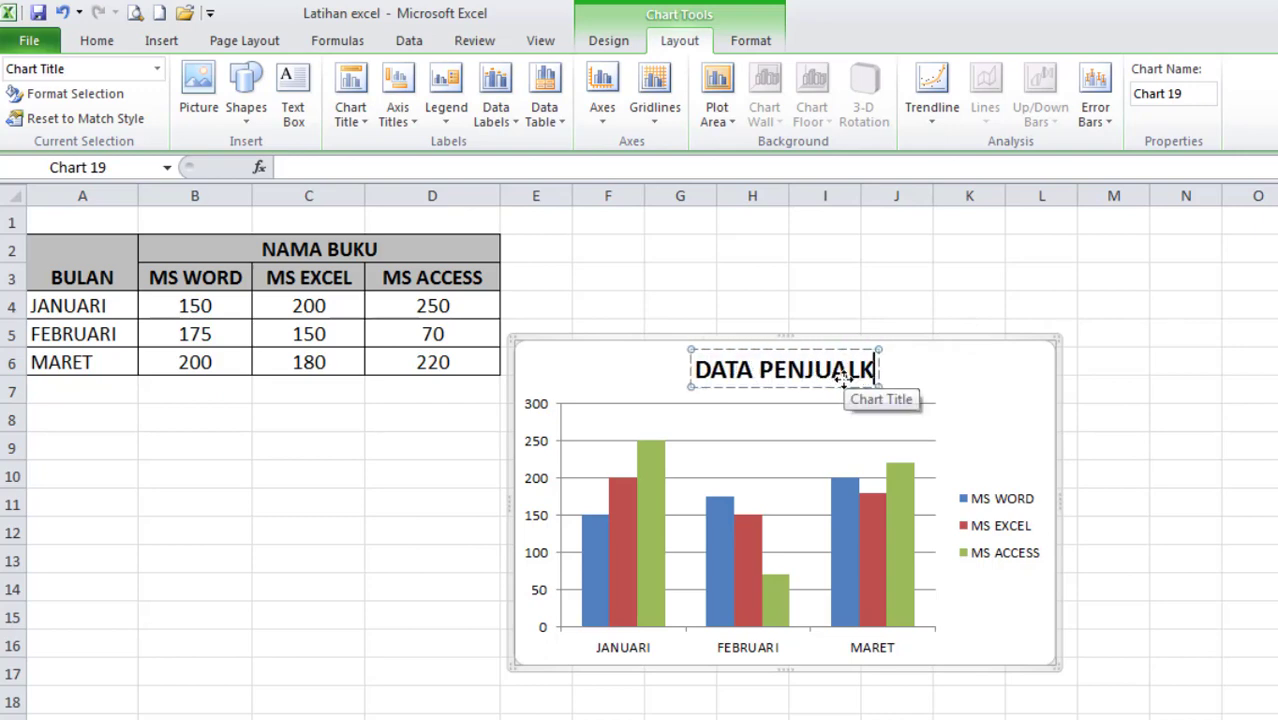
pyautogui.press('BackSpace')
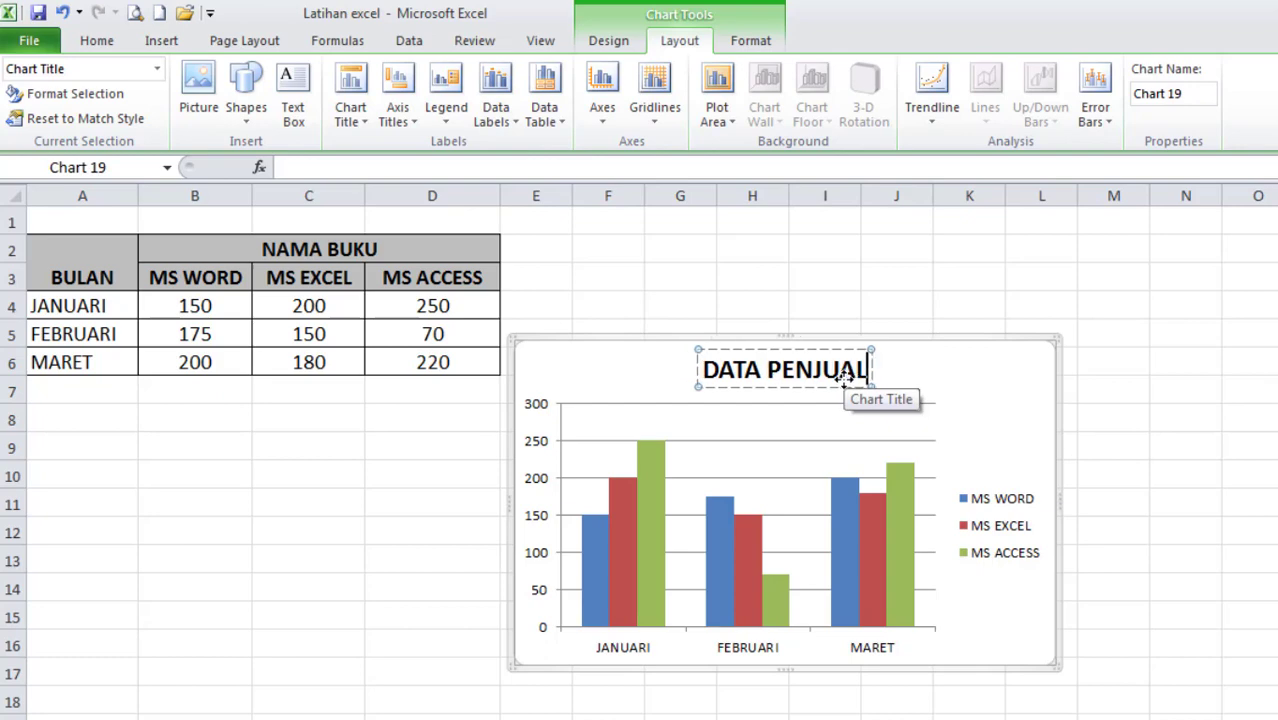
pyautogui.write('AN BUK')
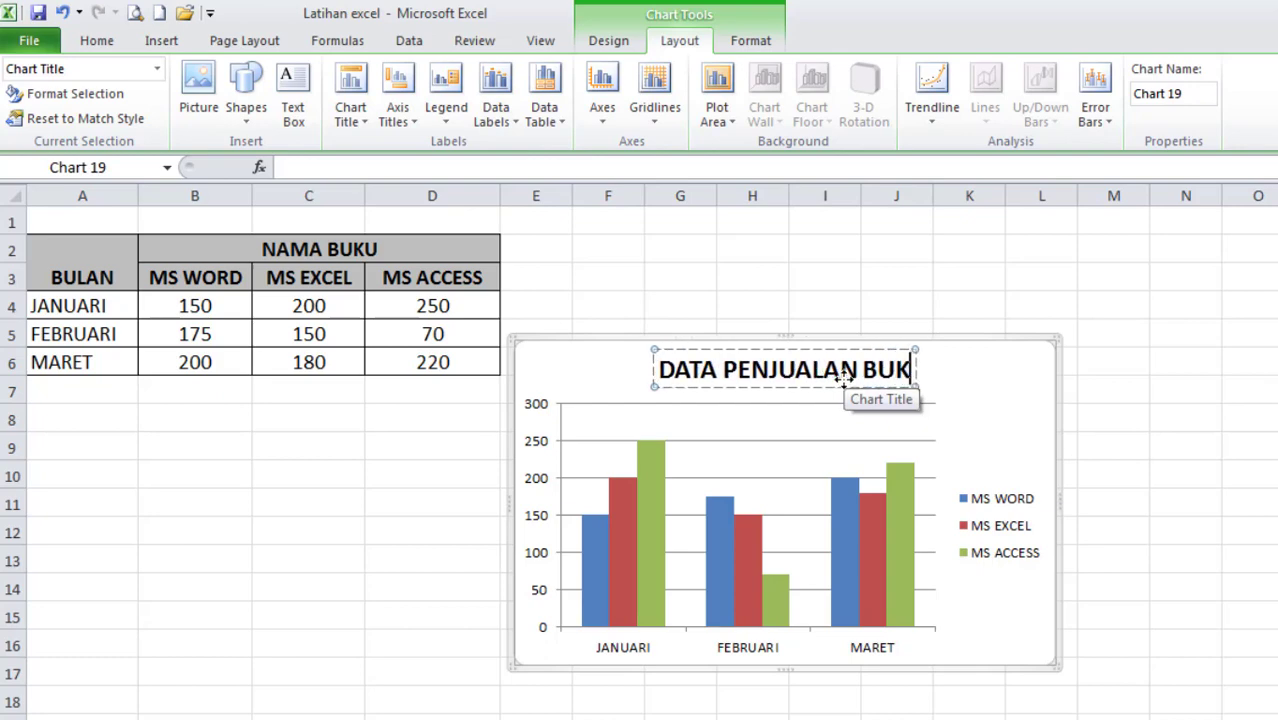
pyautogui.write('U')
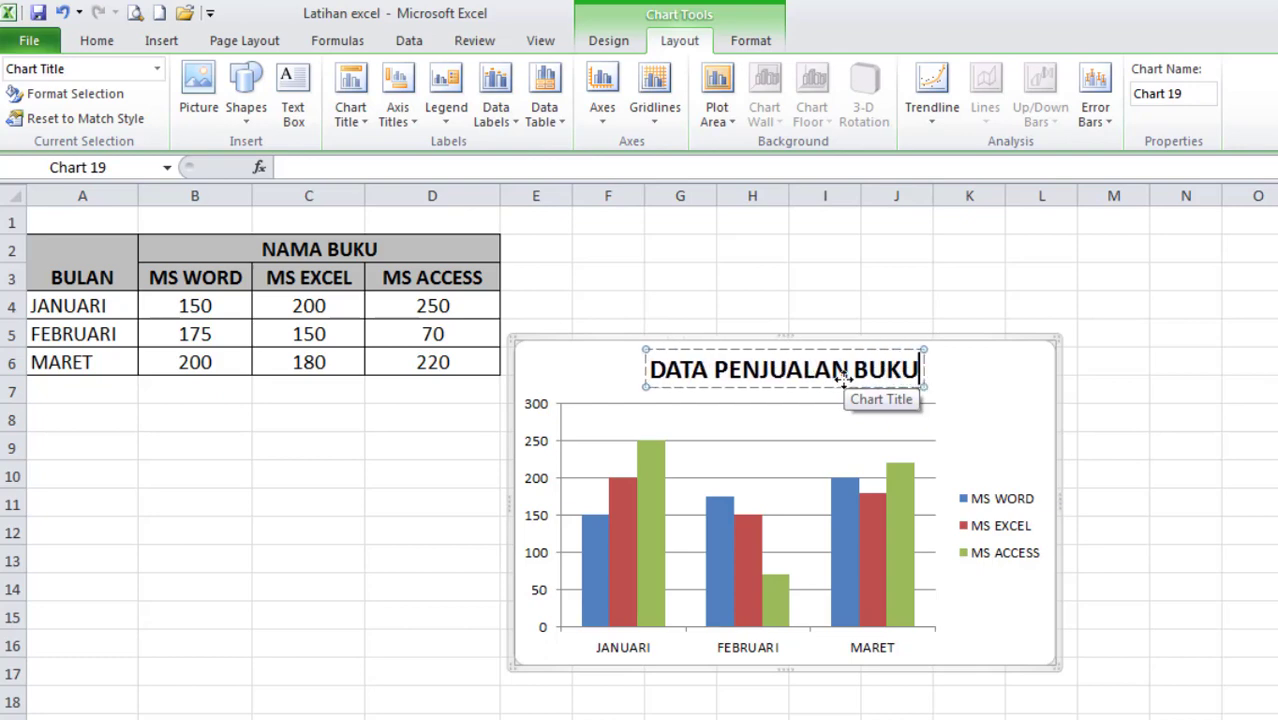
pyautogui.click(1153, 390)
# - Try the title as a centered overlay on the chart and remove the chart title
pyautogui.click(821, 383)
pyautogui.click(366, 134)
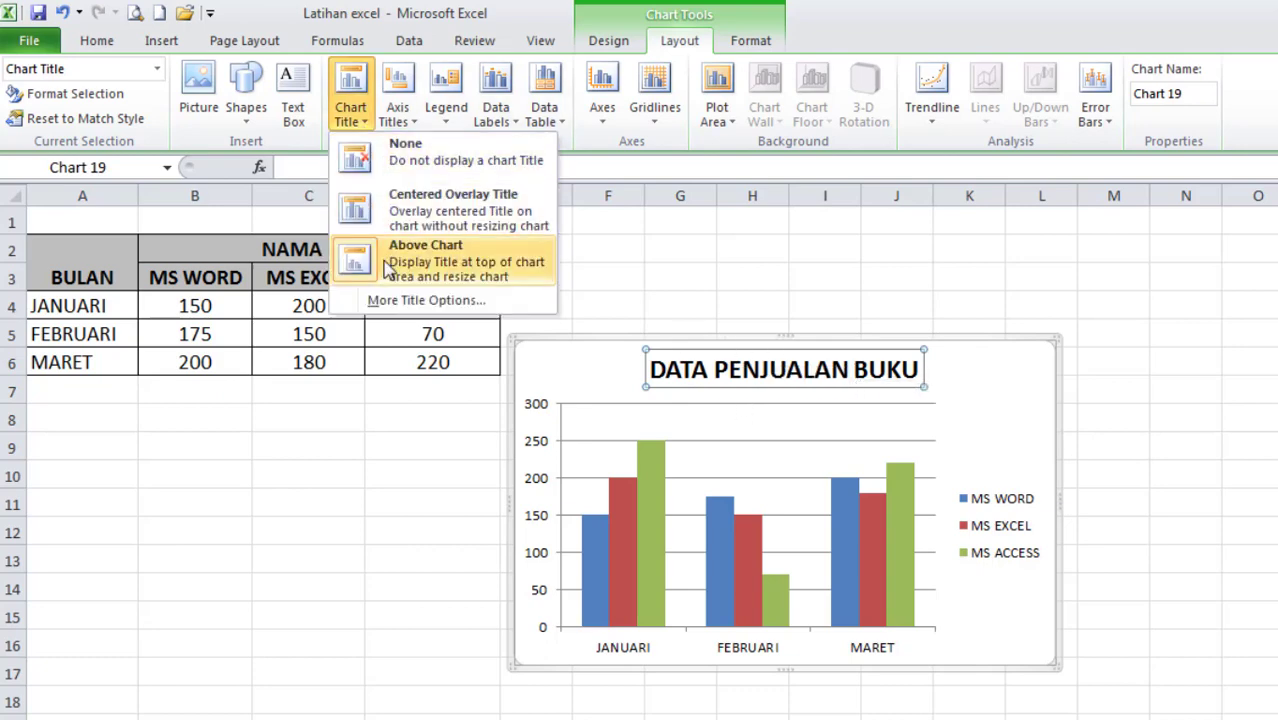
pyautogui.click(510, 224)
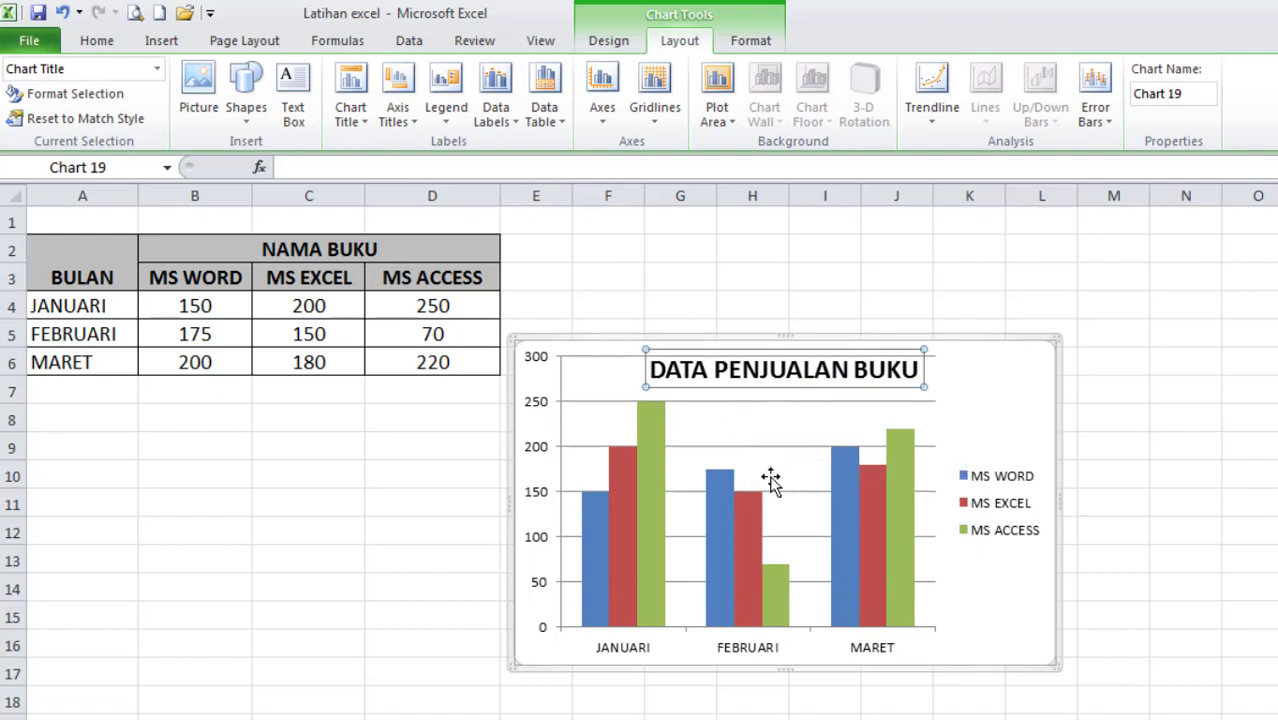
pyautogui.click(364, 124)
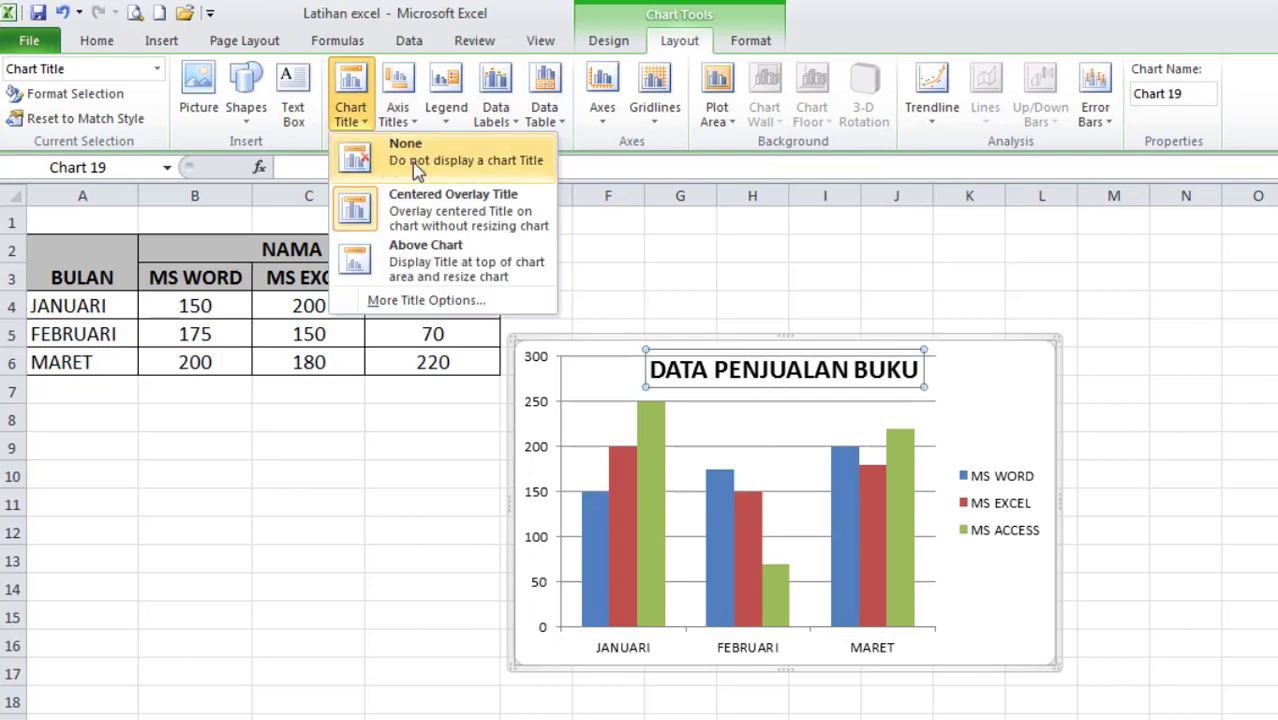
pyautogui.click(417, 167)
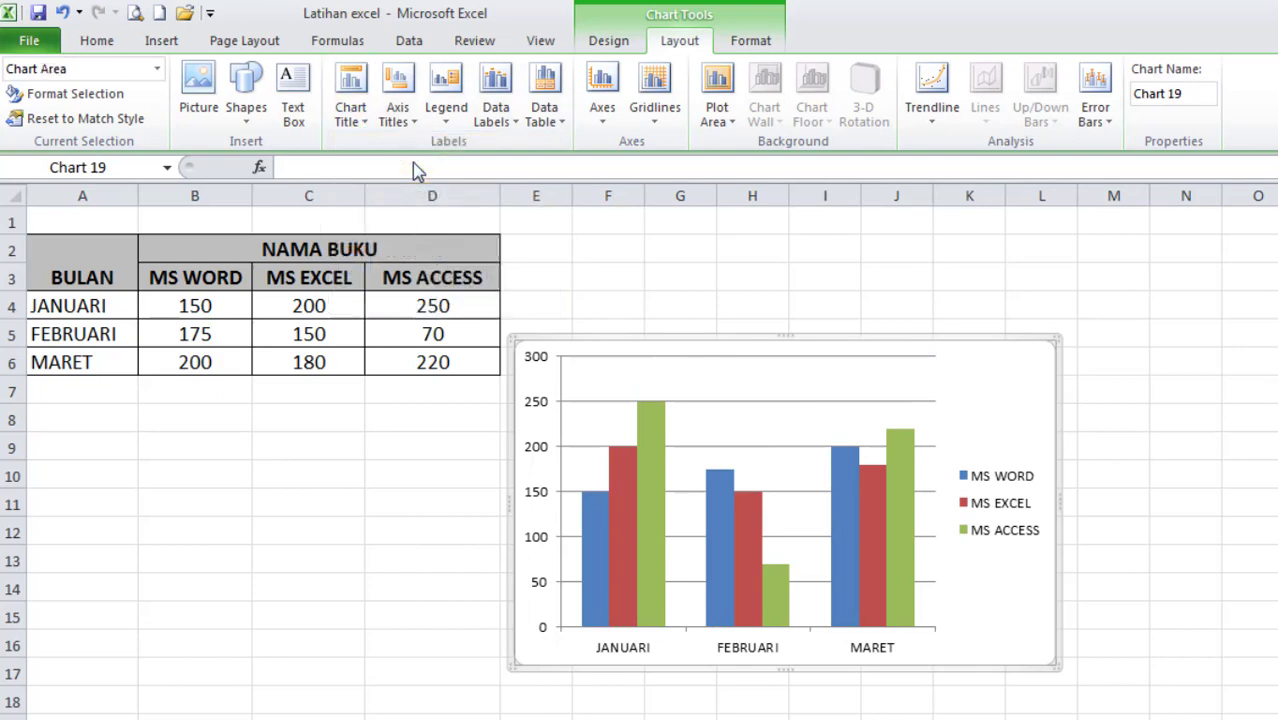
# - Add a chart title above the column chart with the text DATA PENJUALAN BUKU
pyautogui.click(366, 128)
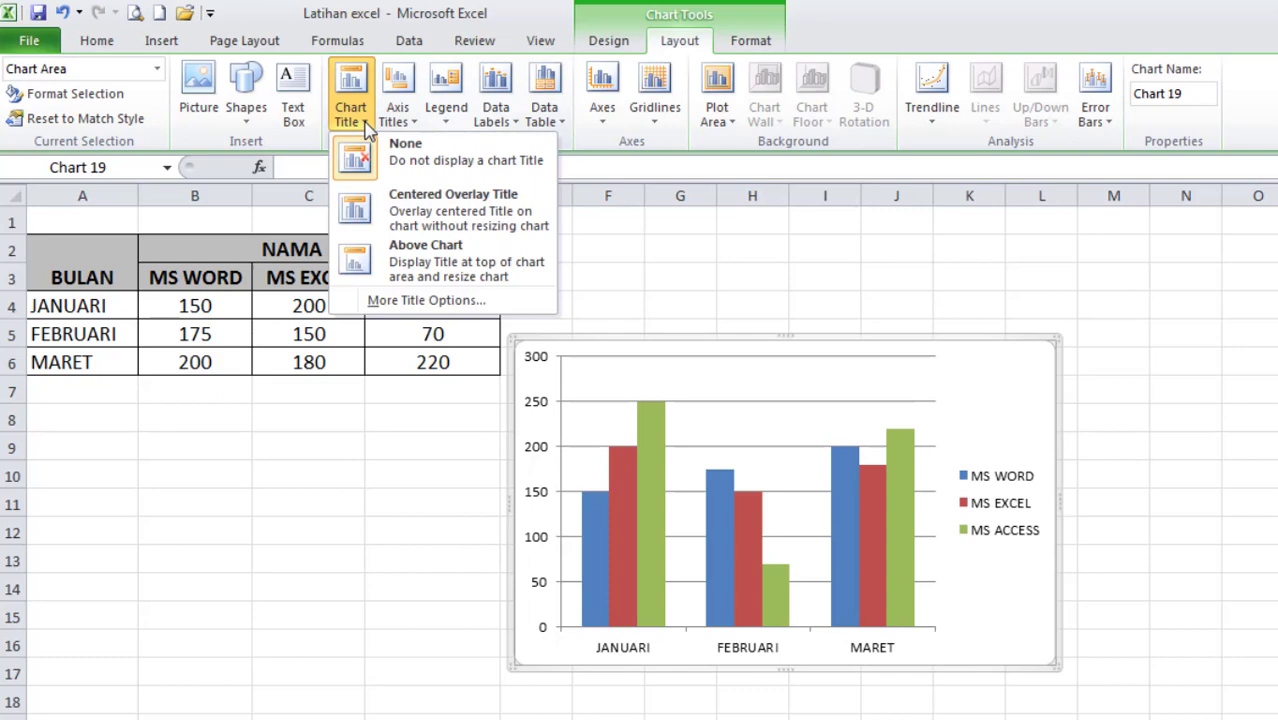
pyautogui.click(400, 265)
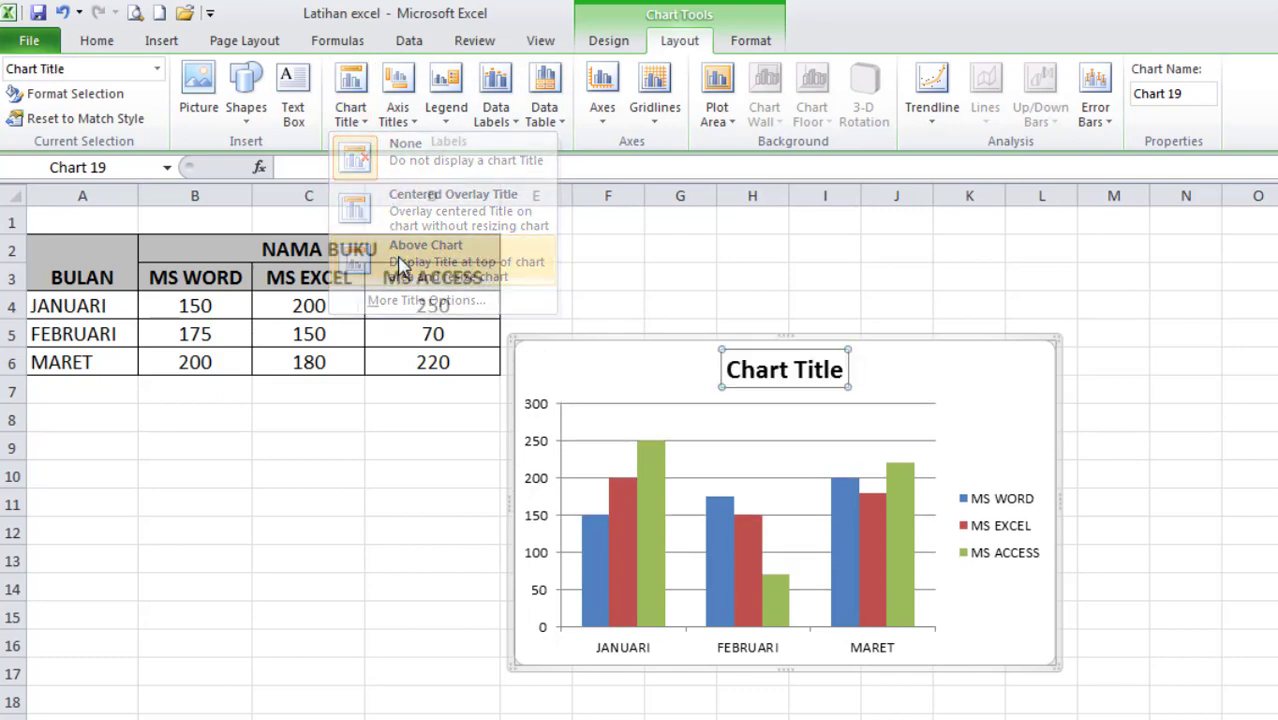
pyautogui.tripleClick(760, 373)
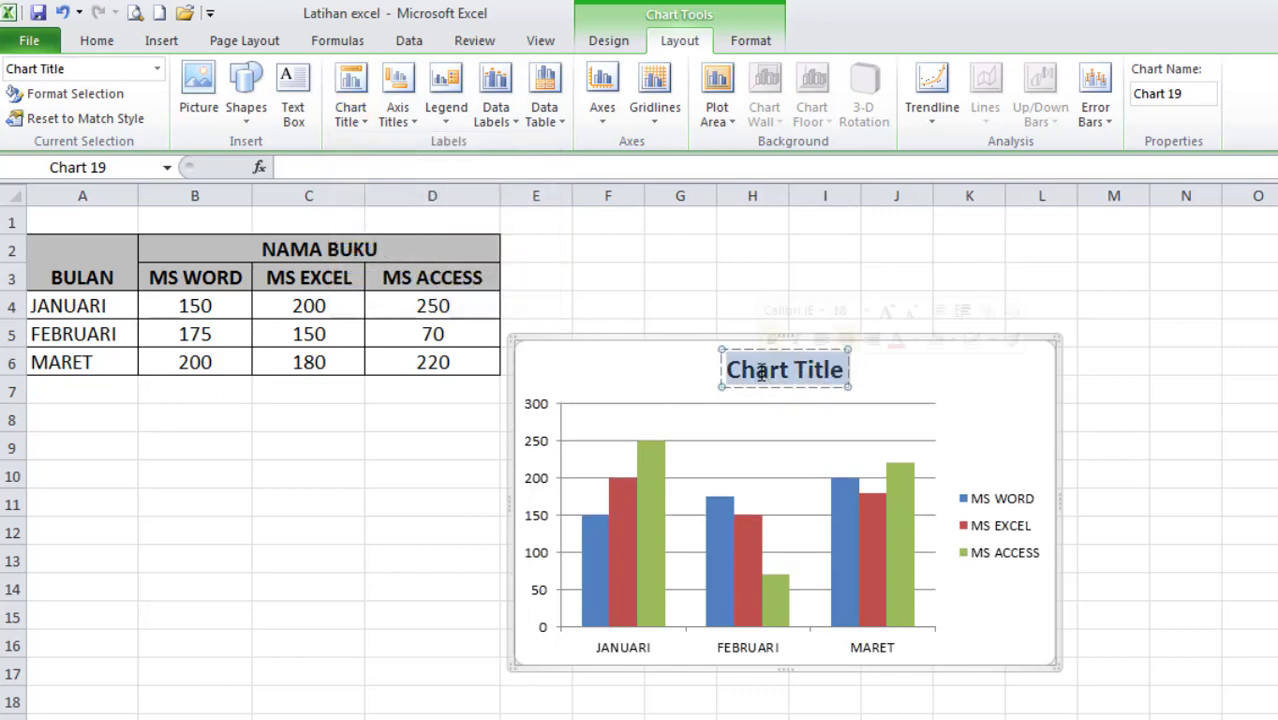
pyautogui.write('DATA')
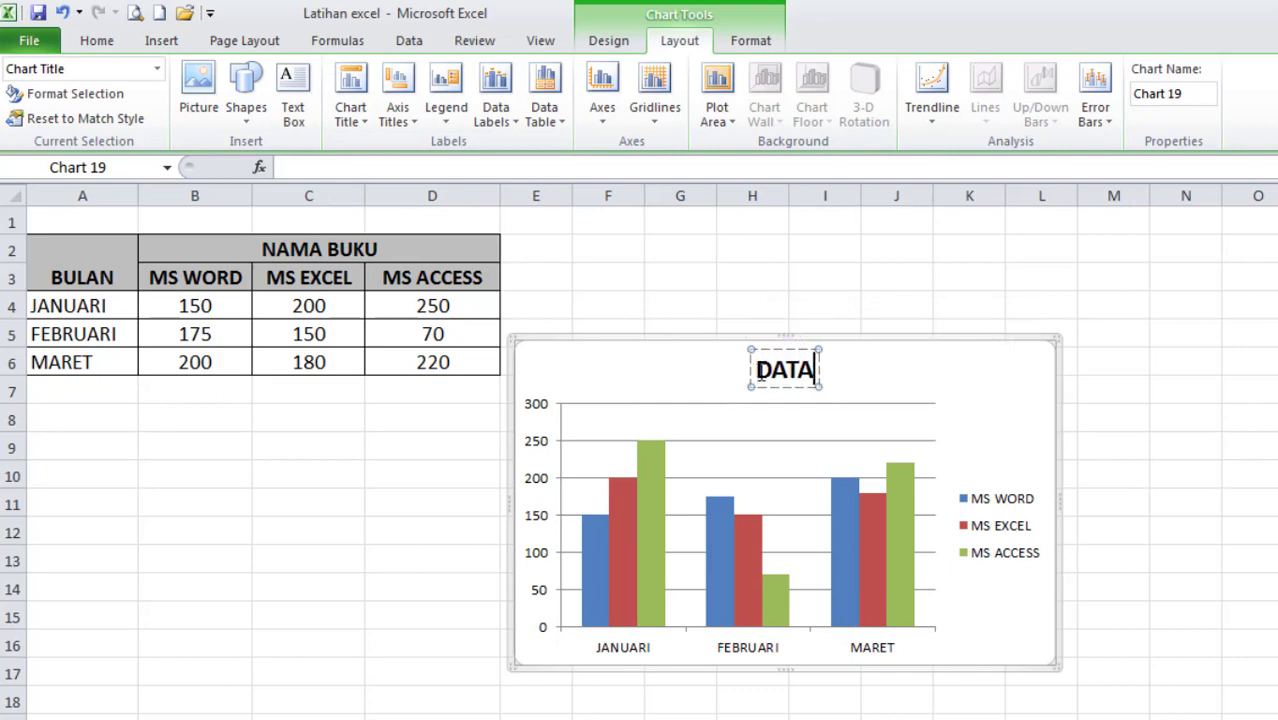
pyautogui.write(' PENJ')
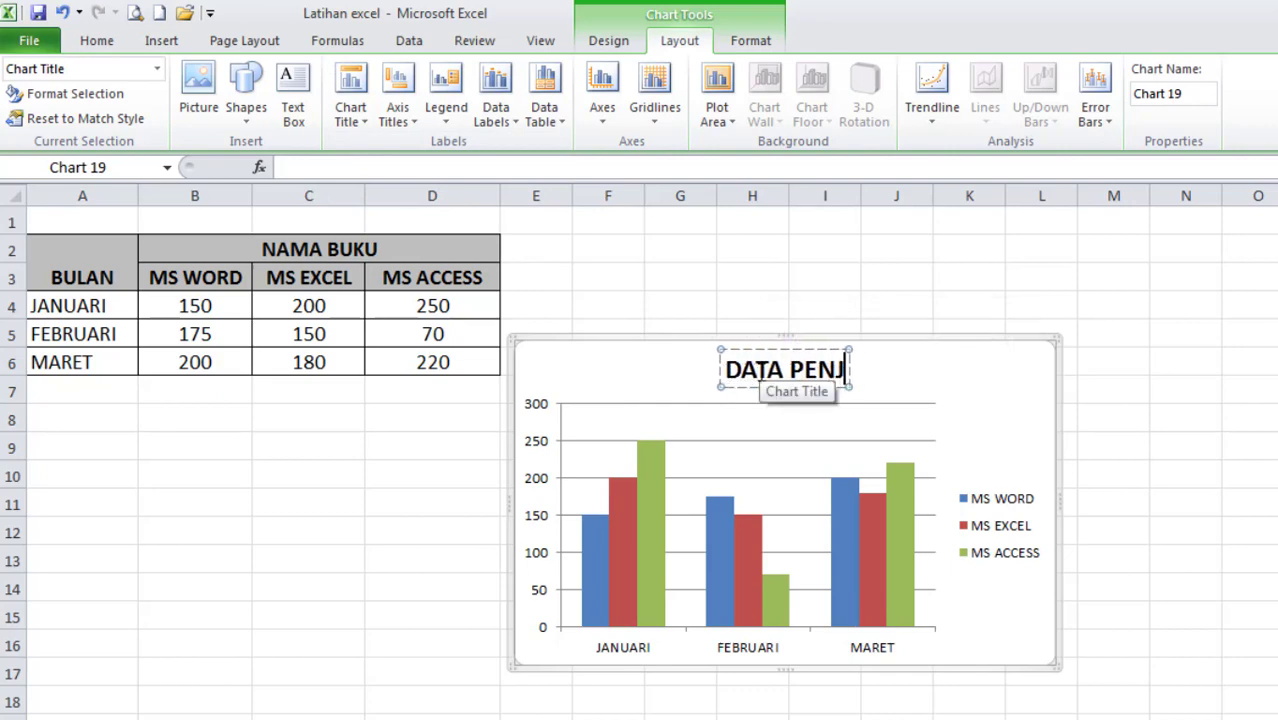
pyautogui.write('UALAN BUKU')
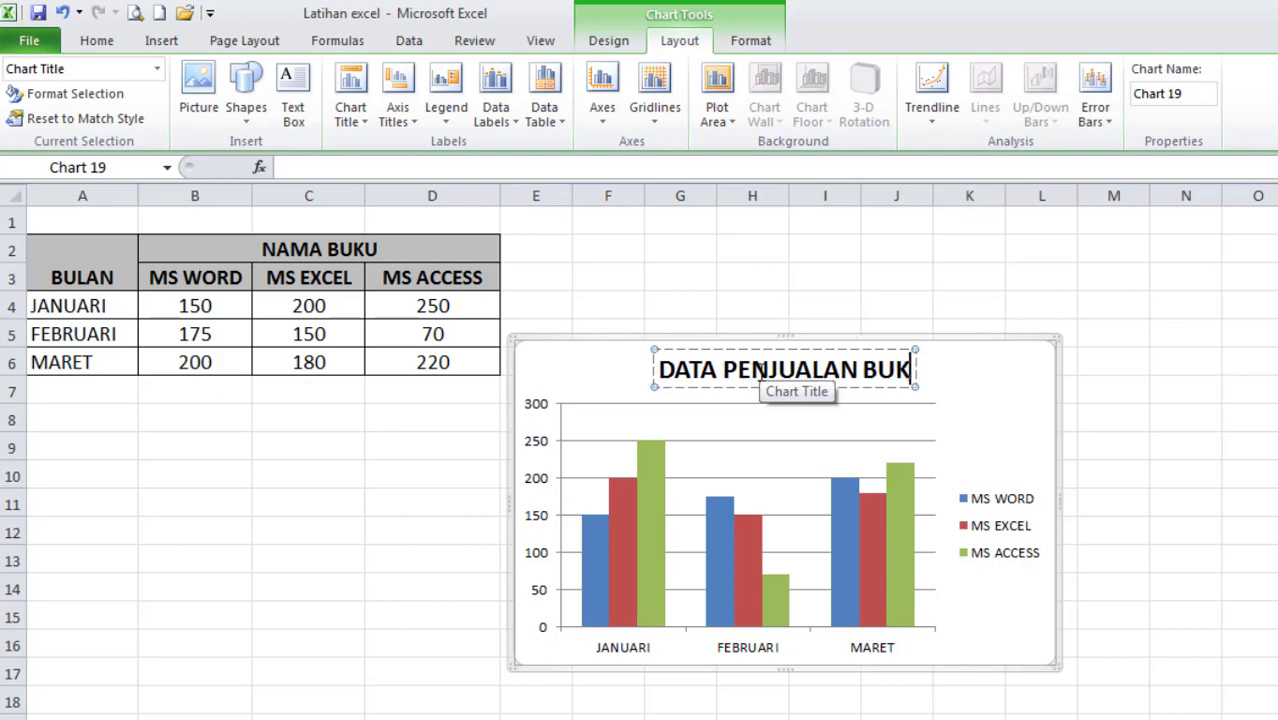
pyautogui.click(1122, 422)
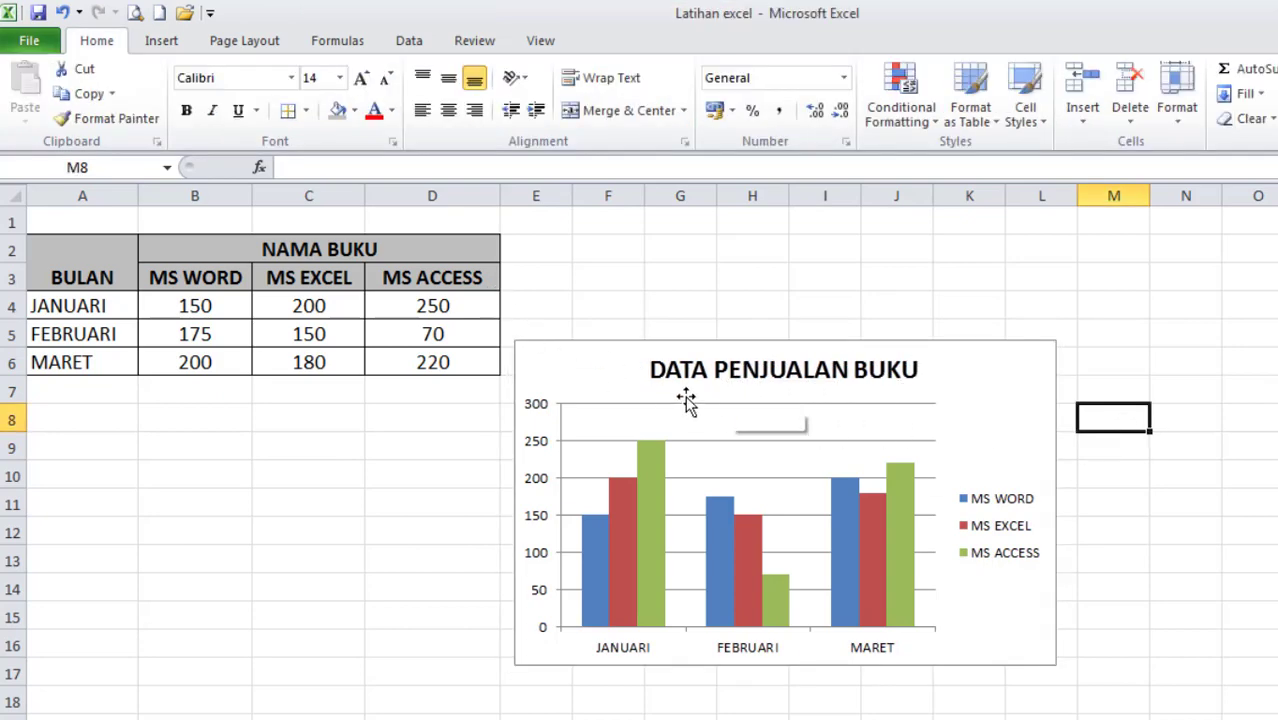
# - Try Center and Outside End data labels on the chart's columns, and settle on the Inside End position
pyautogui.click(704, 372)
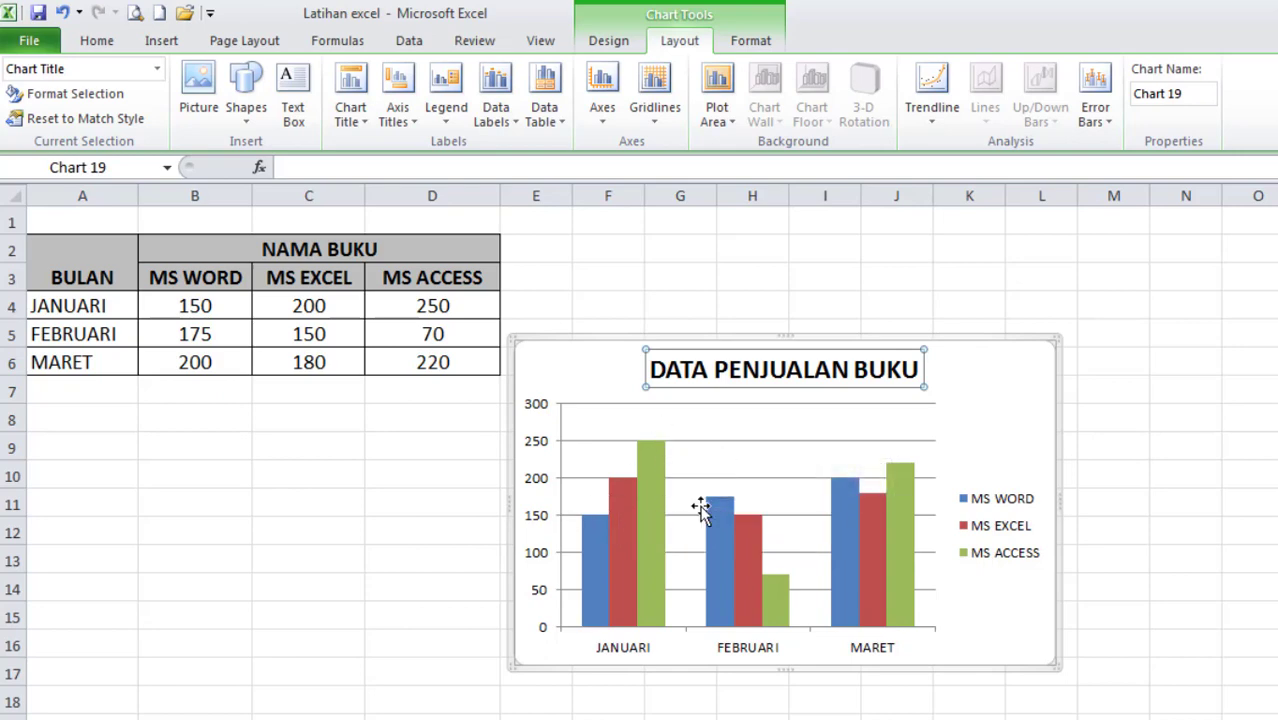
pyautogui.moveTo(727, 509)
pyautogui.moveTo(766, 583)
pyautogui.moveTo(640, 452)
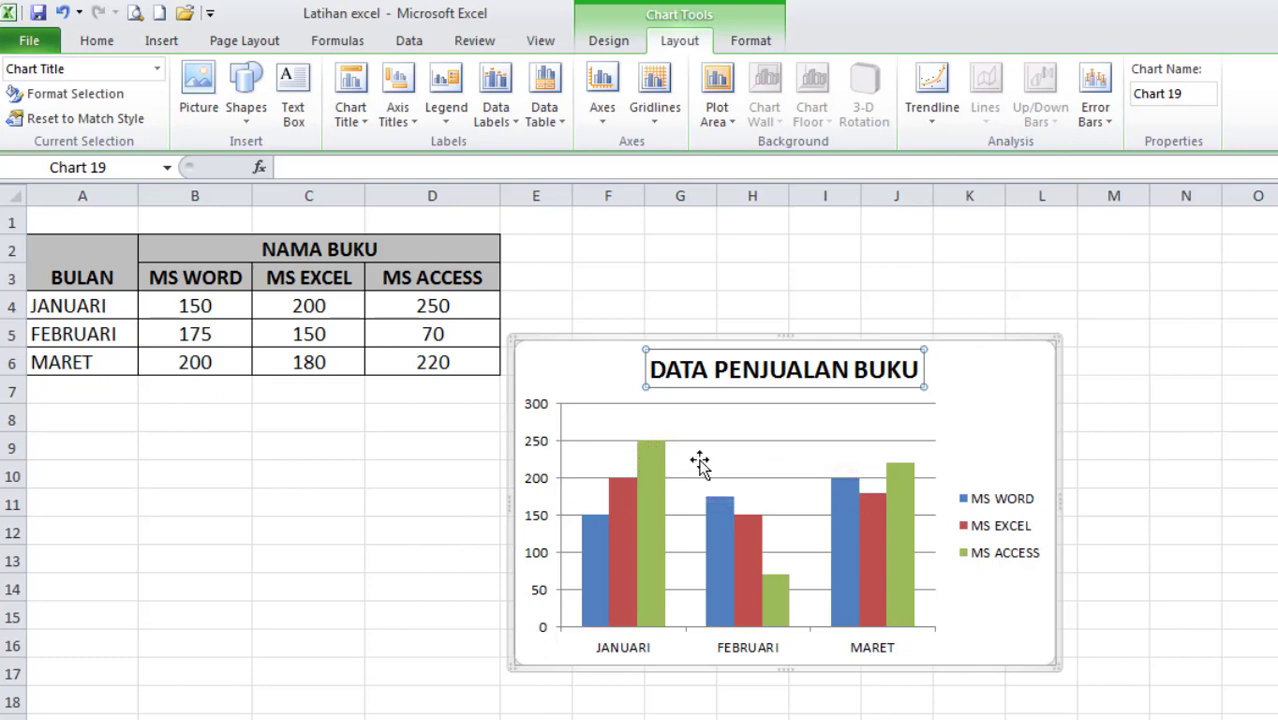
pyautogui.click(517, 125)
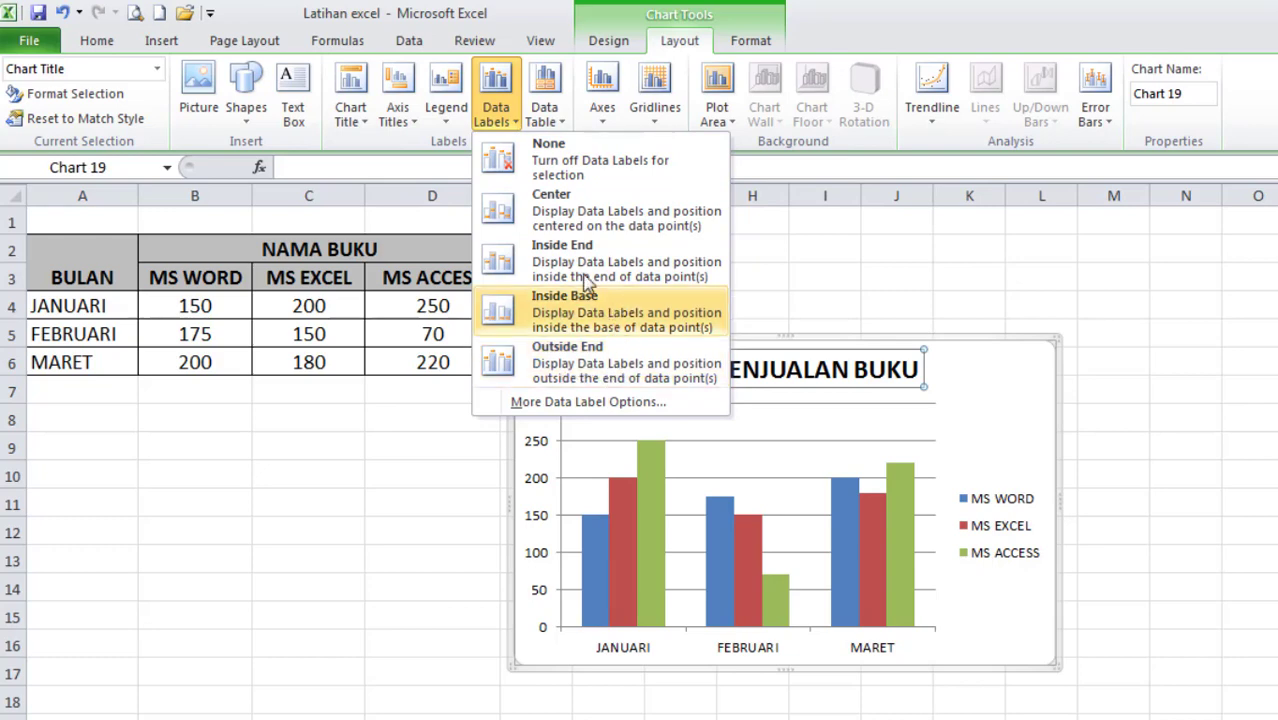
pyautogui.click(568, 210)
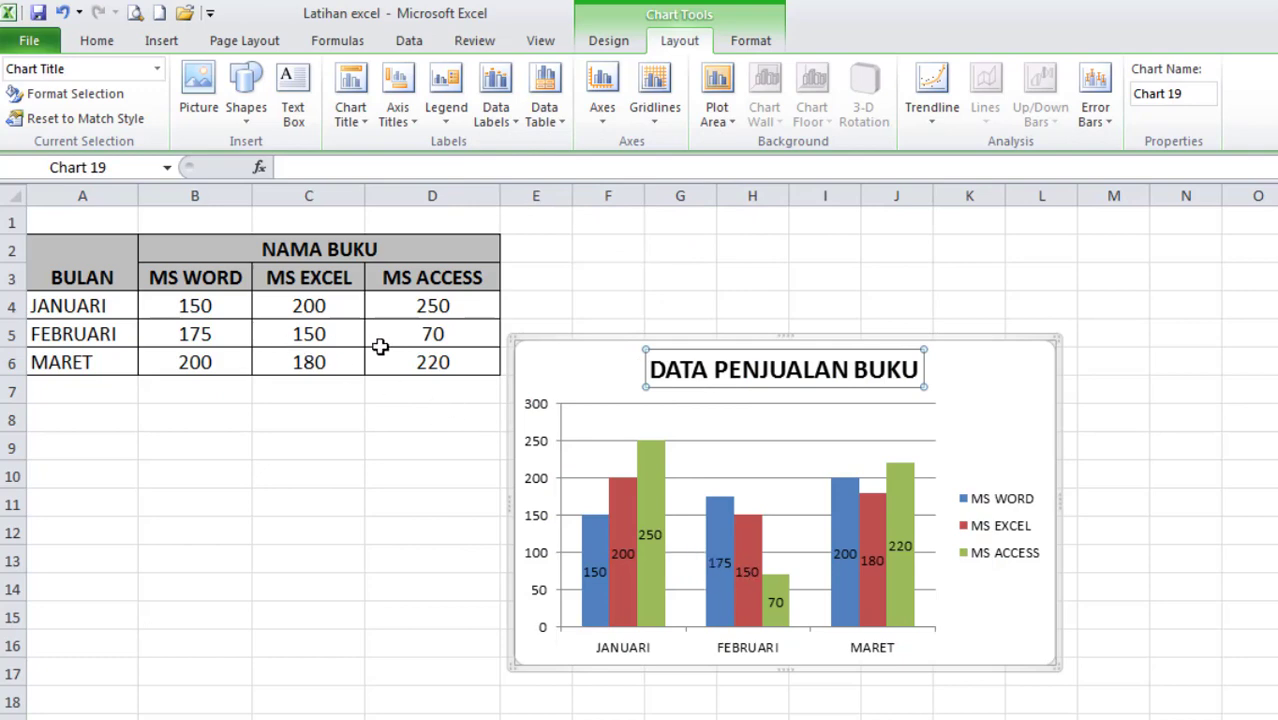
pyautogui.click(517, 121)
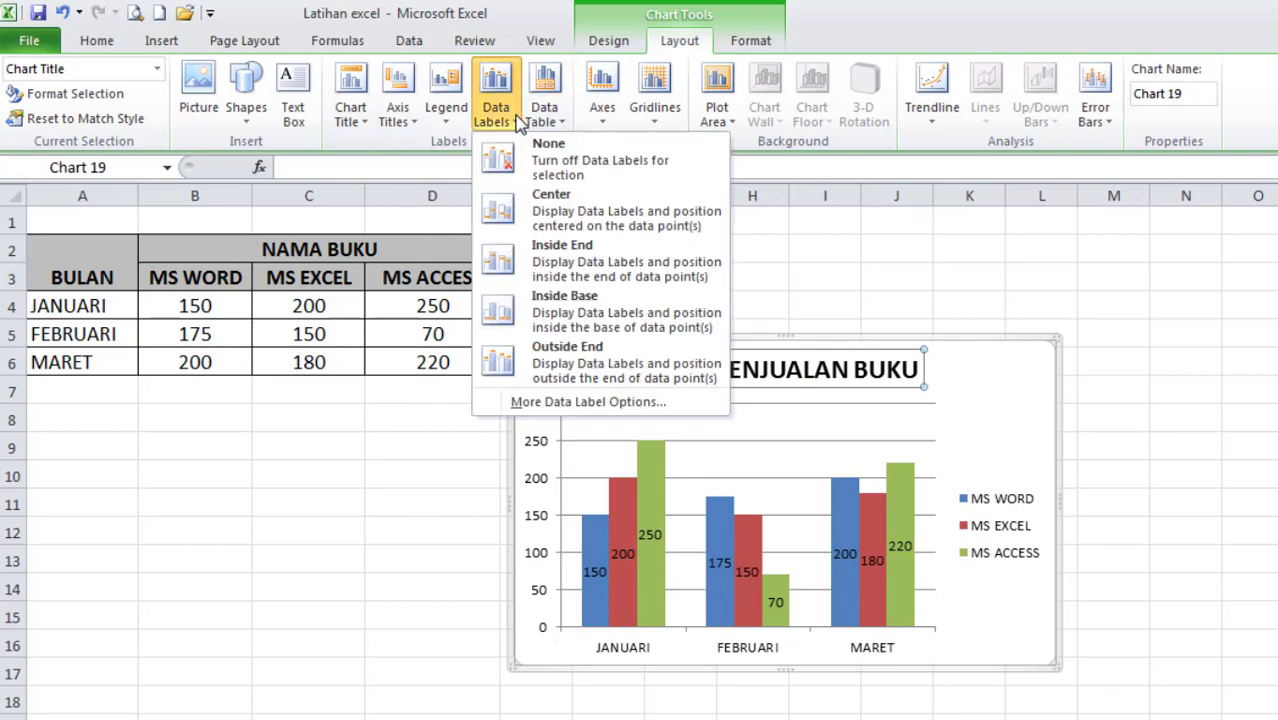
pyautogui.click(551, 368)
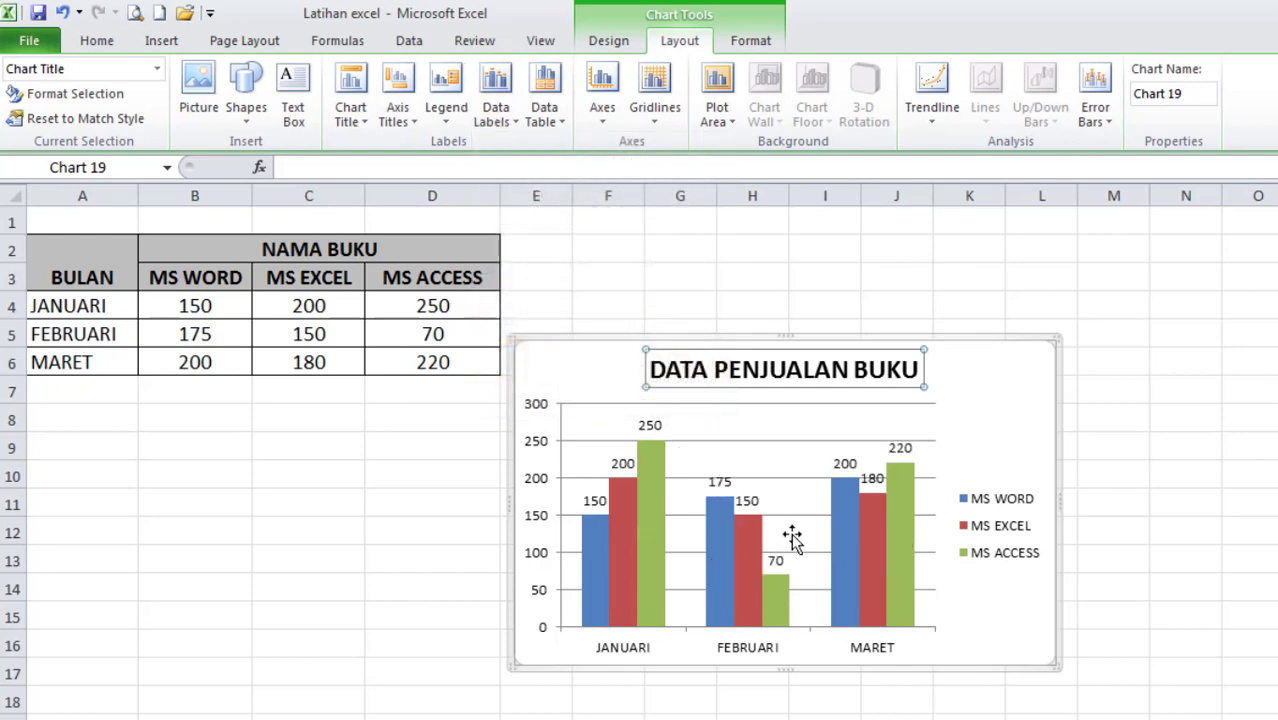
pyautogui.click(517, 130)
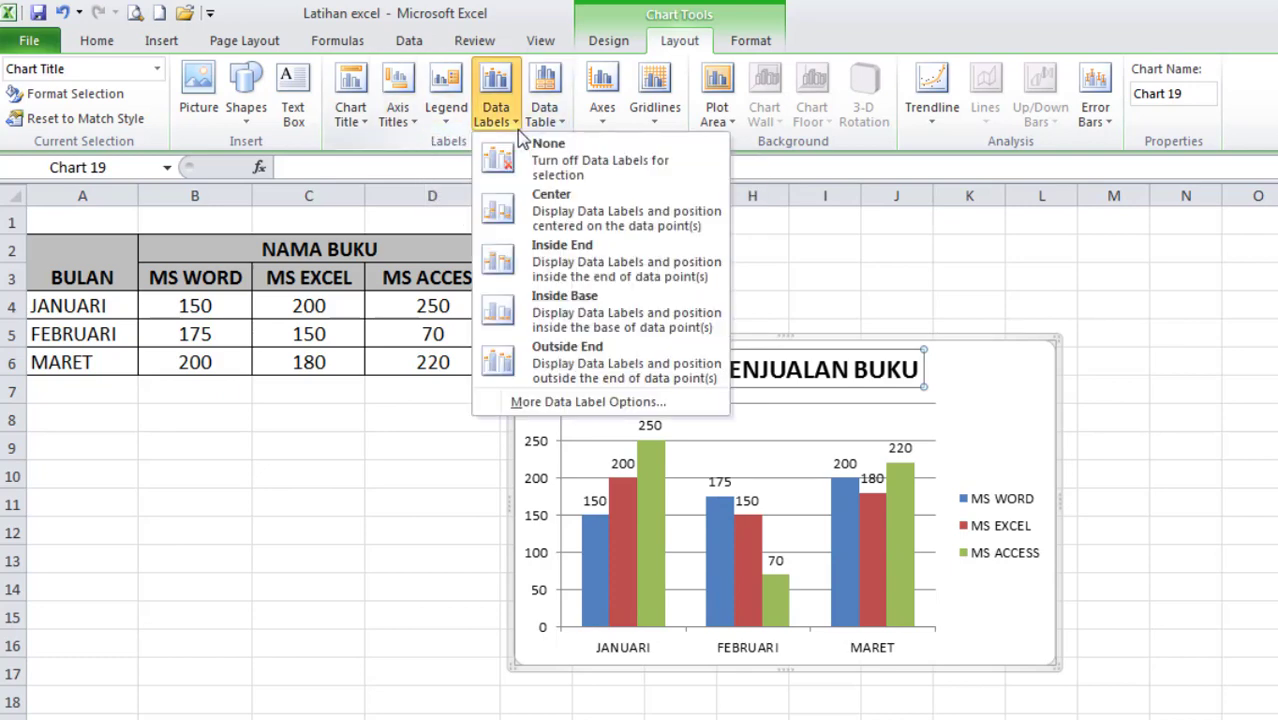
pyautogui.click(534, 266)
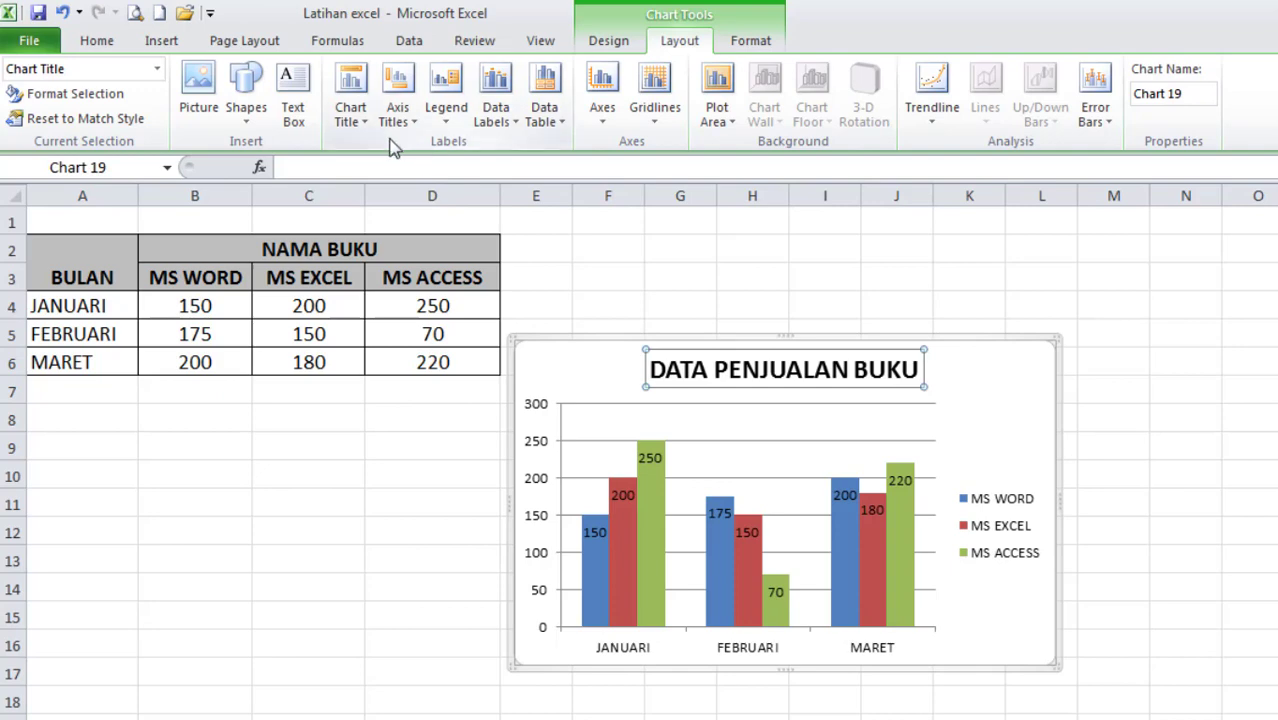
# - Add a title below the chart's horizontal axis and set its text to BULAN
pyautogui.click(419, 129)
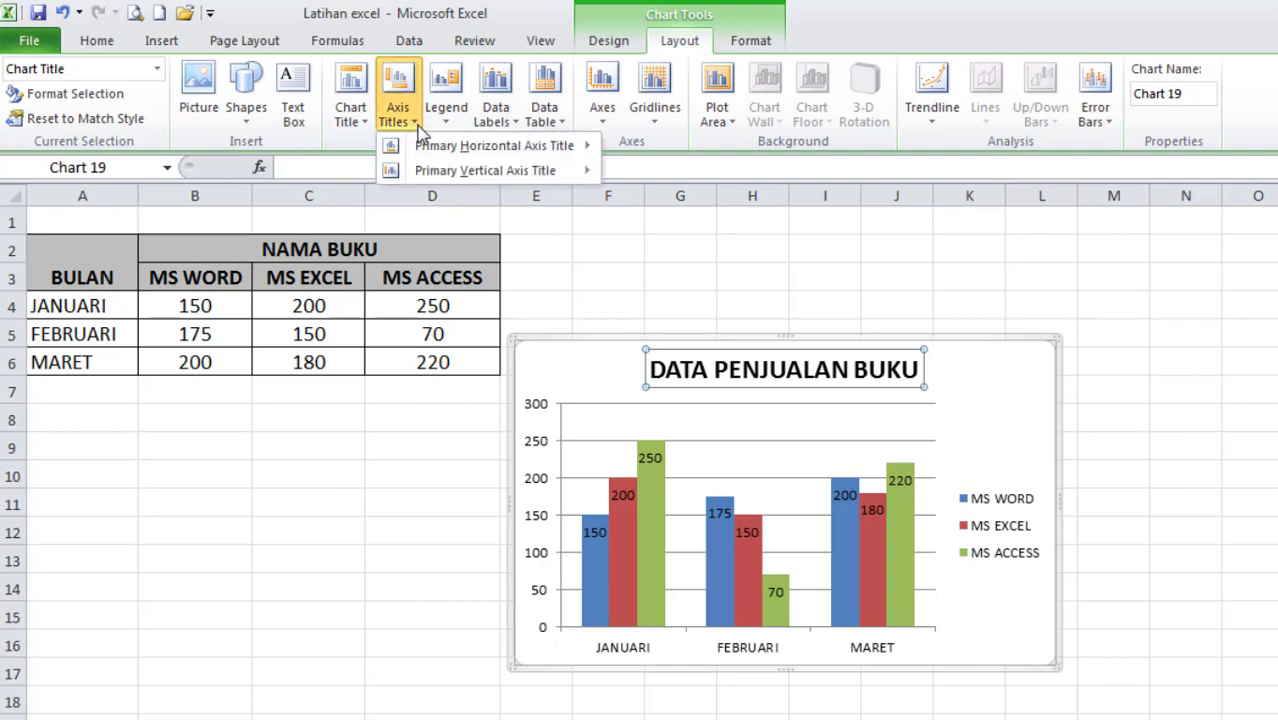
pyautogui.moveTo(430, 146)
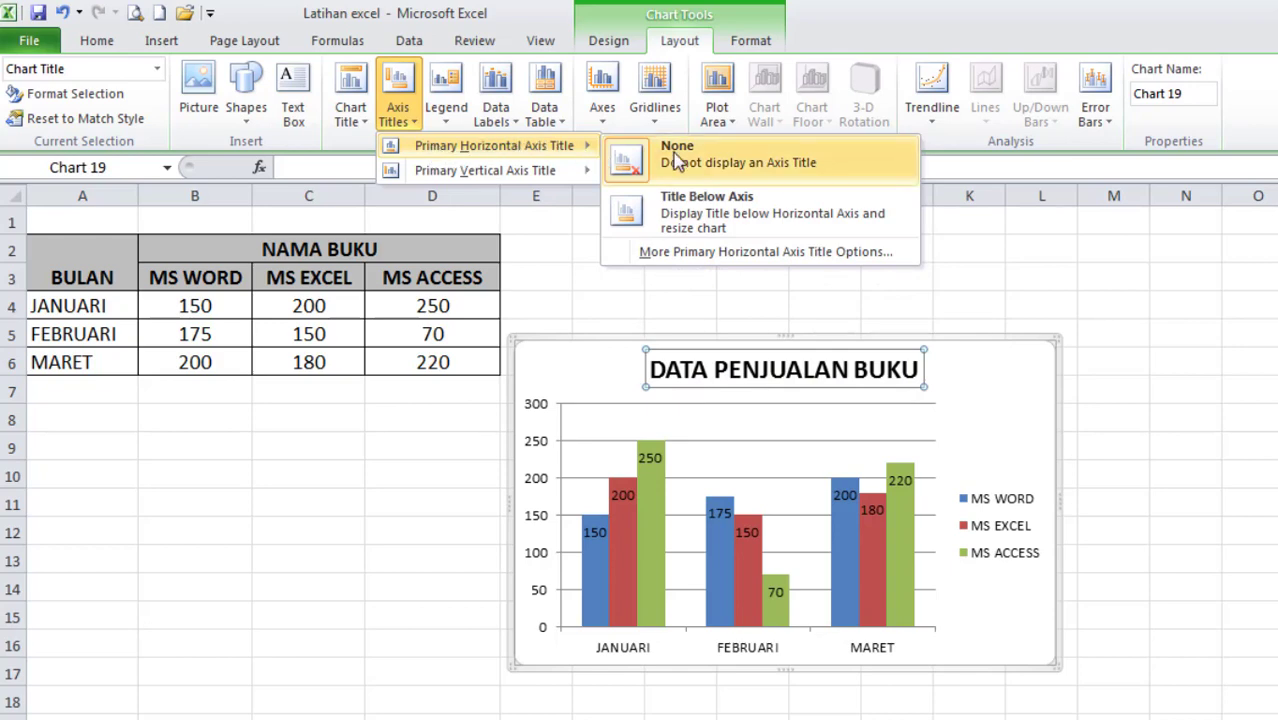
pyautogui.click(697, 224)
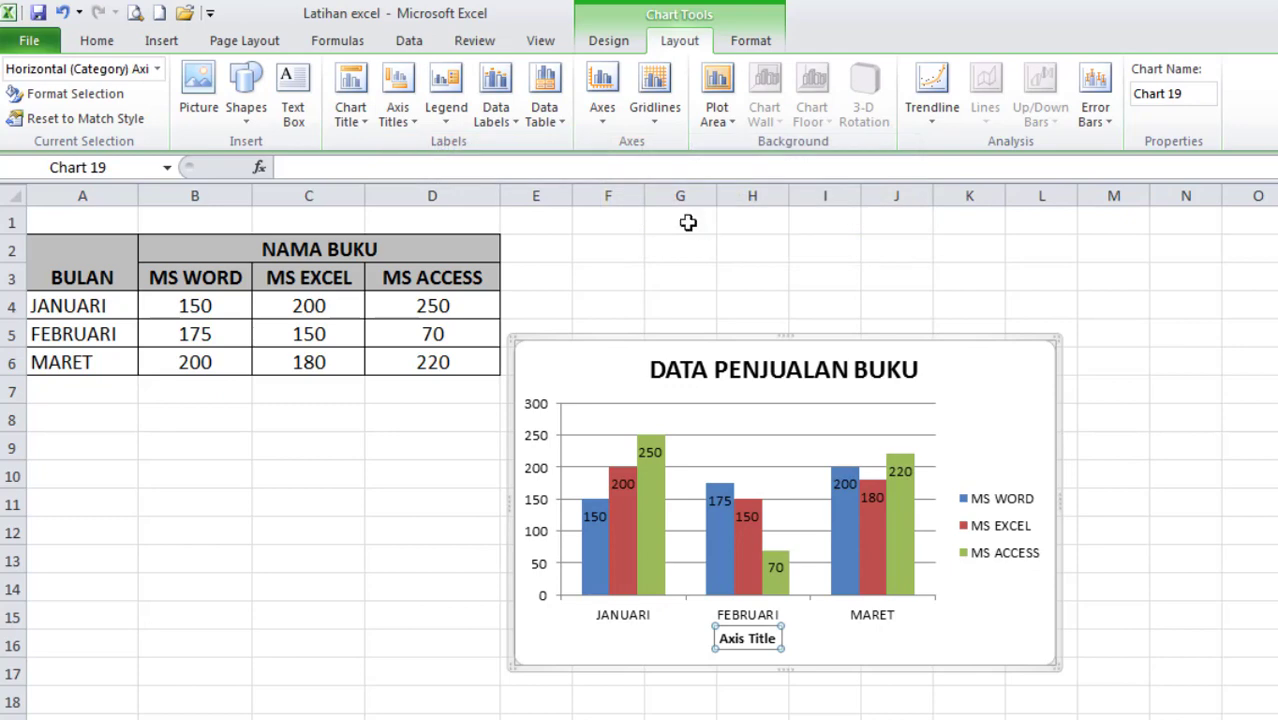
pyautogui.tripleClick(757, 637)
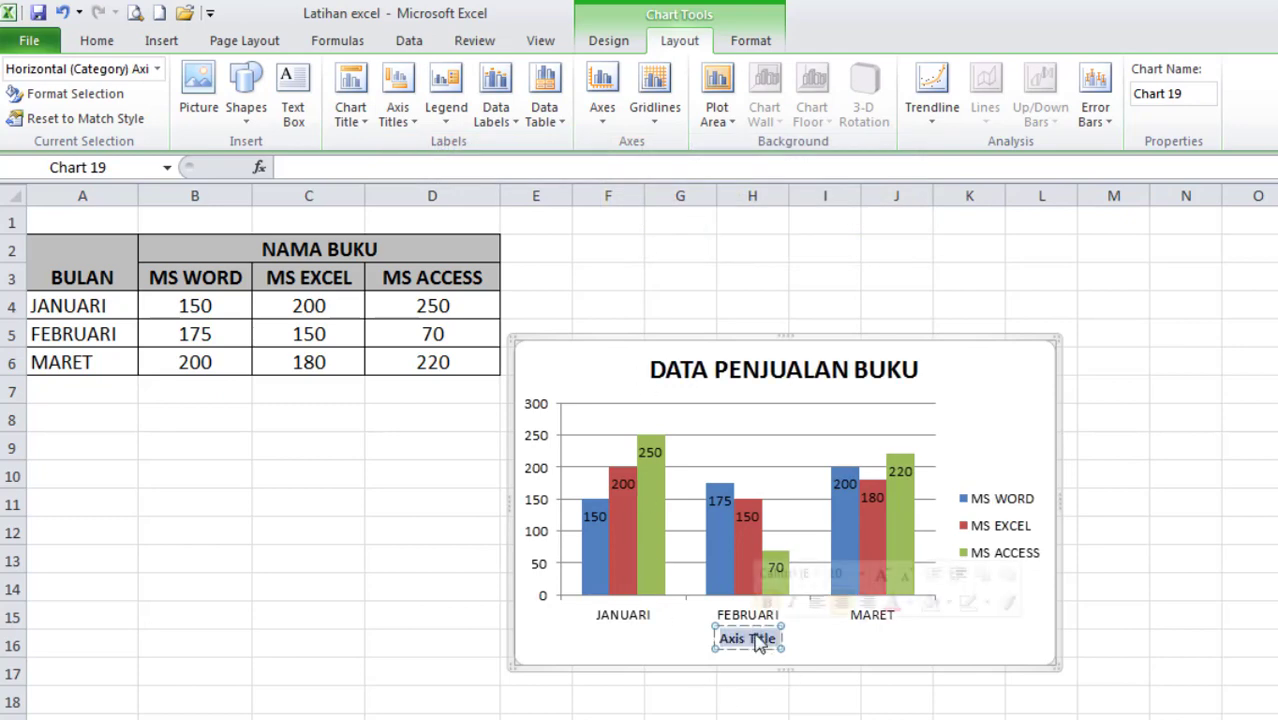
pyautogui.write('BULAN')
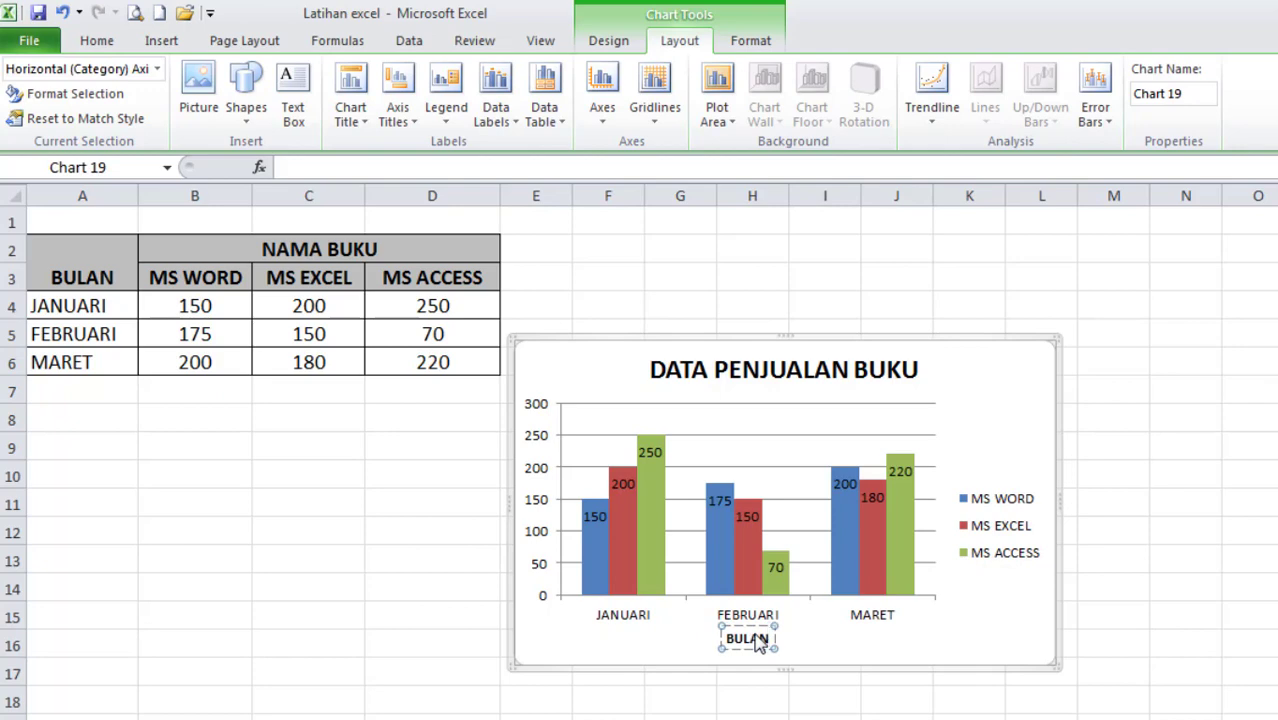
pyautogui.click(707, 692)
pyautogui.click(677, 532)
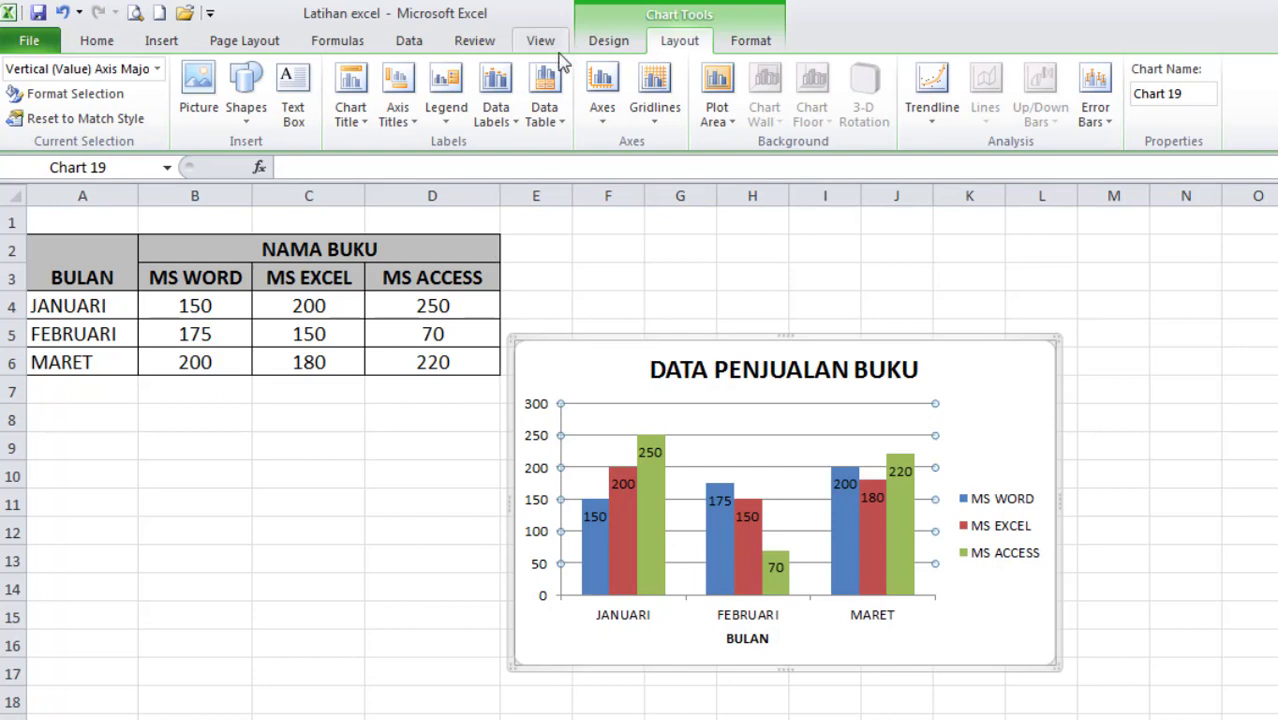
# - Add a rotated title to the chart's vertical axis and set its text to JUMLAH
pyautogui.click(416, 128)
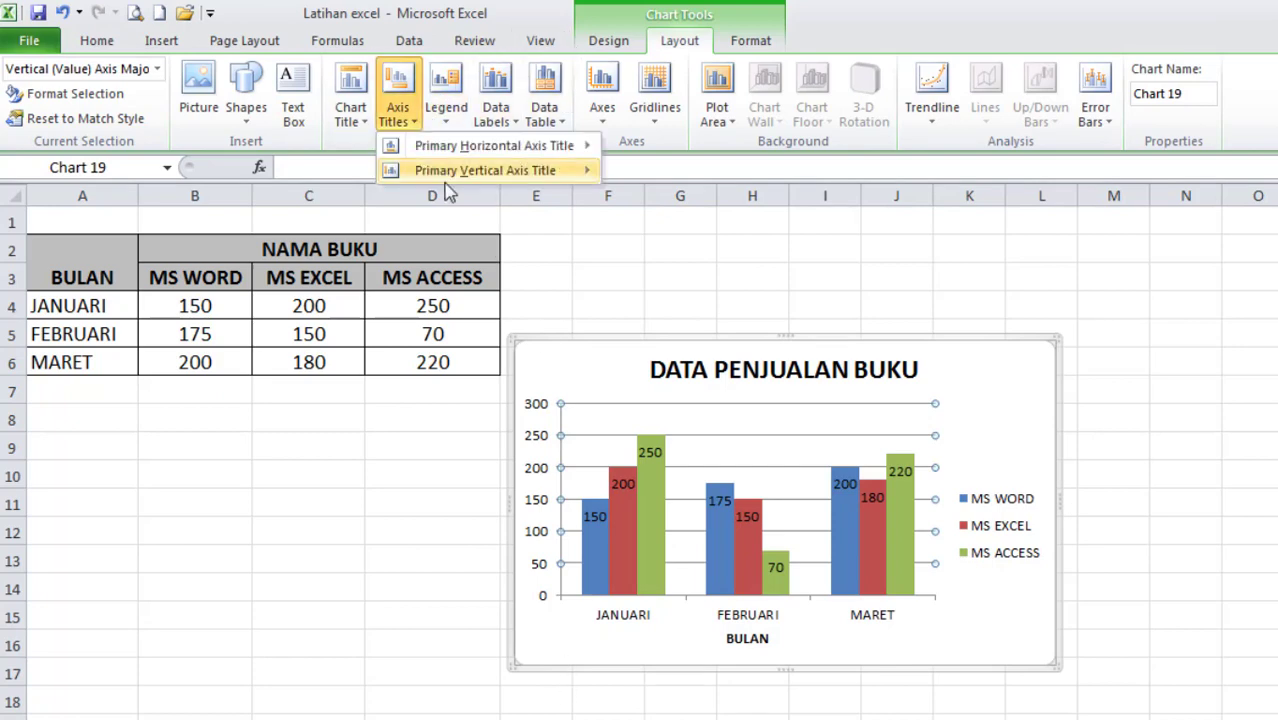
pyautogui.moveTo(456, 185)
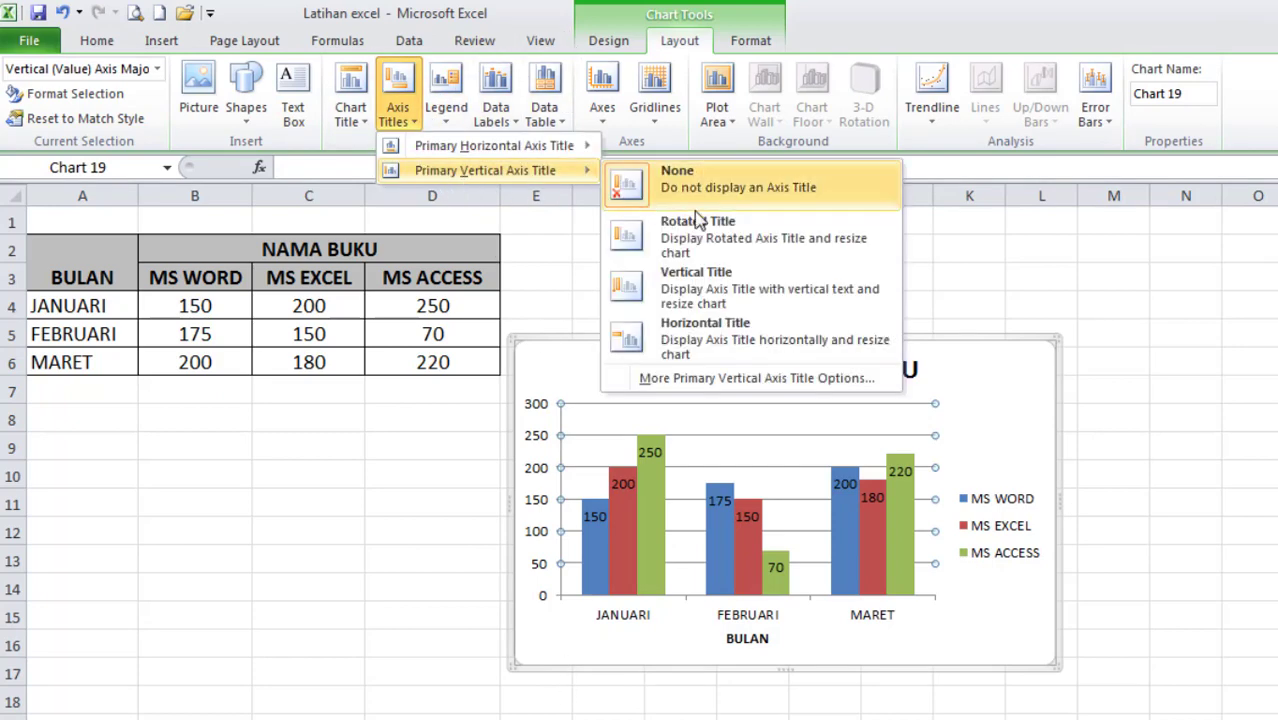
pyautogui.click(751, 249)
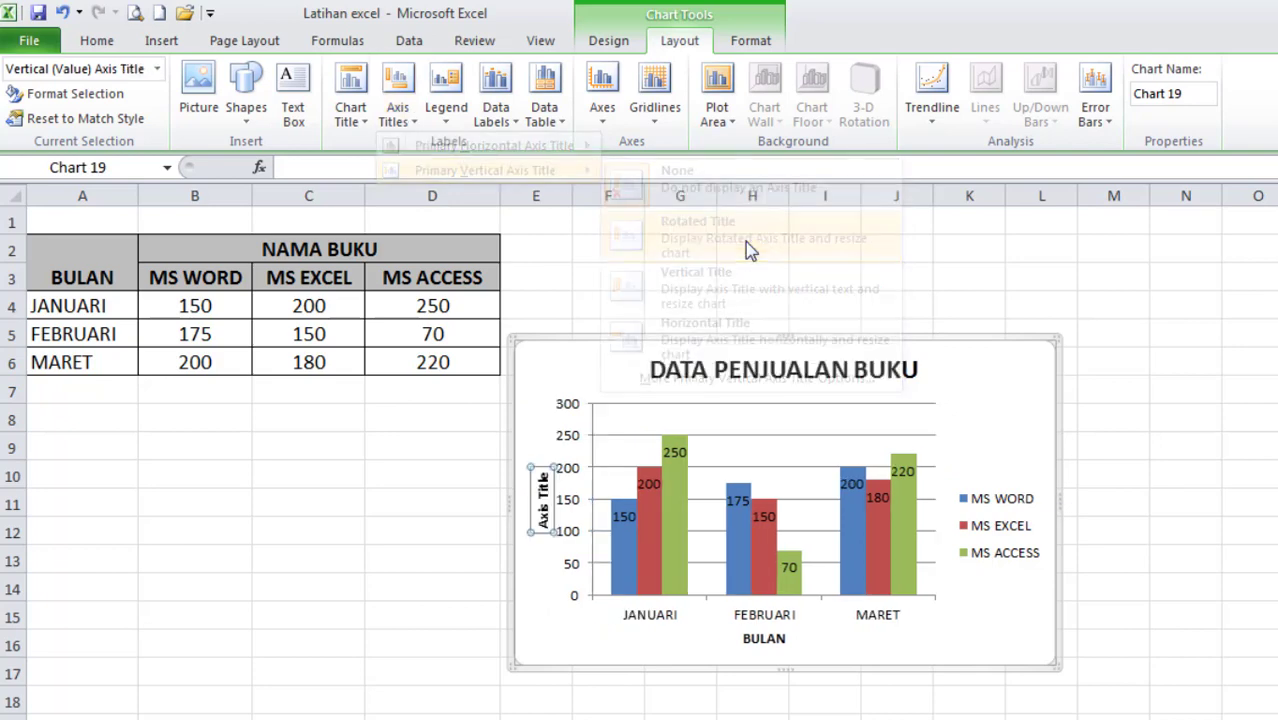
pyautogui.doubleClick(540, 530)
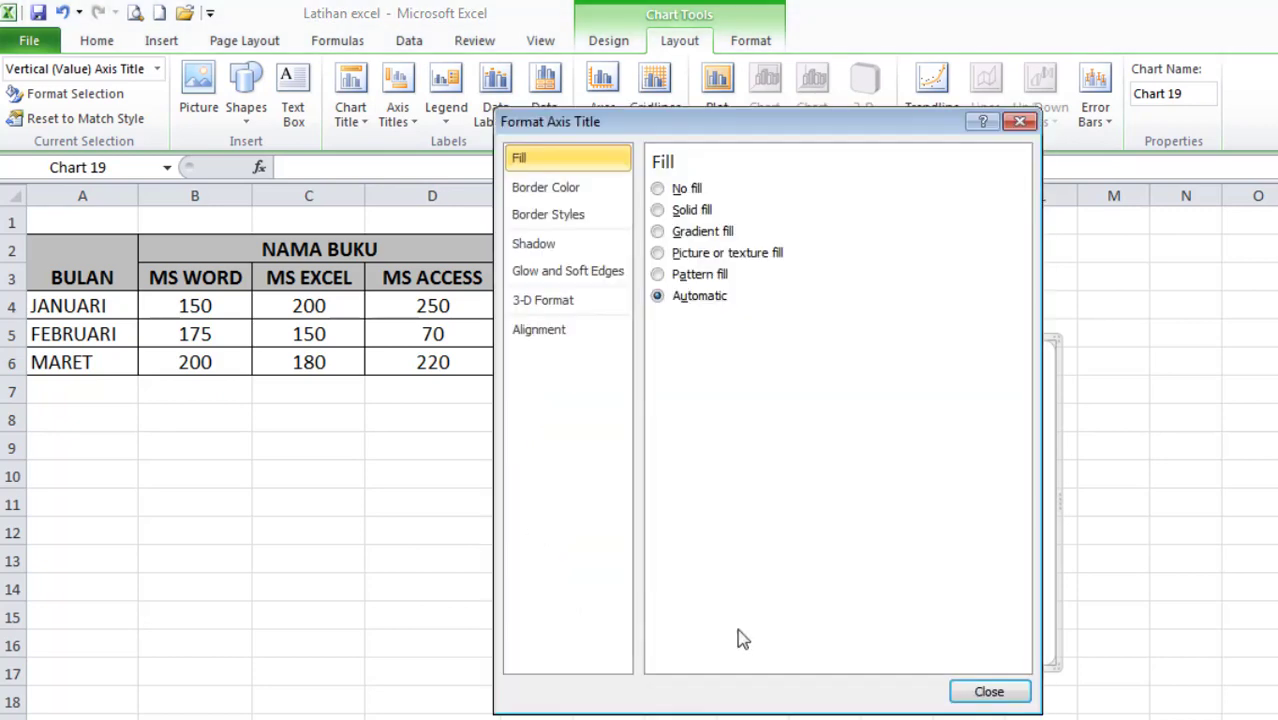
pyautogui.click(985, 691)
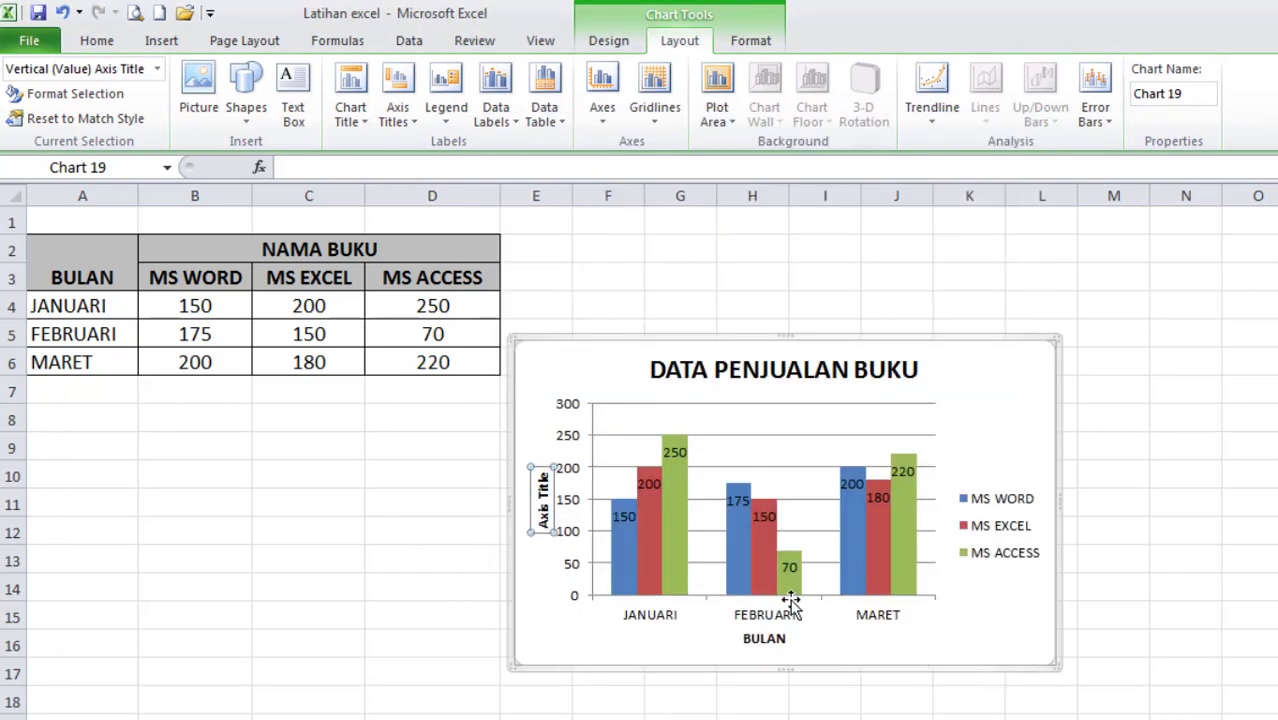
pyautogui.click(543, 478)
pyautogui.moveTo(543, 478); pyautogui.dragTo(545, 535)
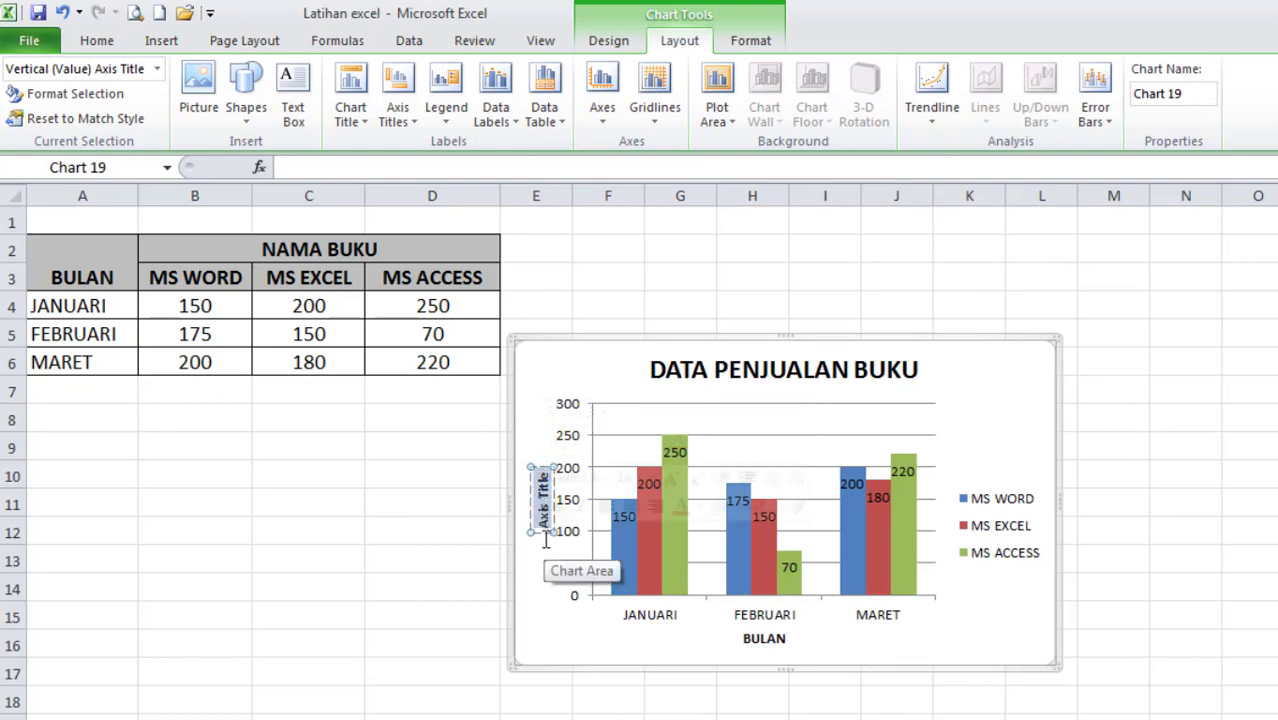
pyautogui.write('JUMLAH')
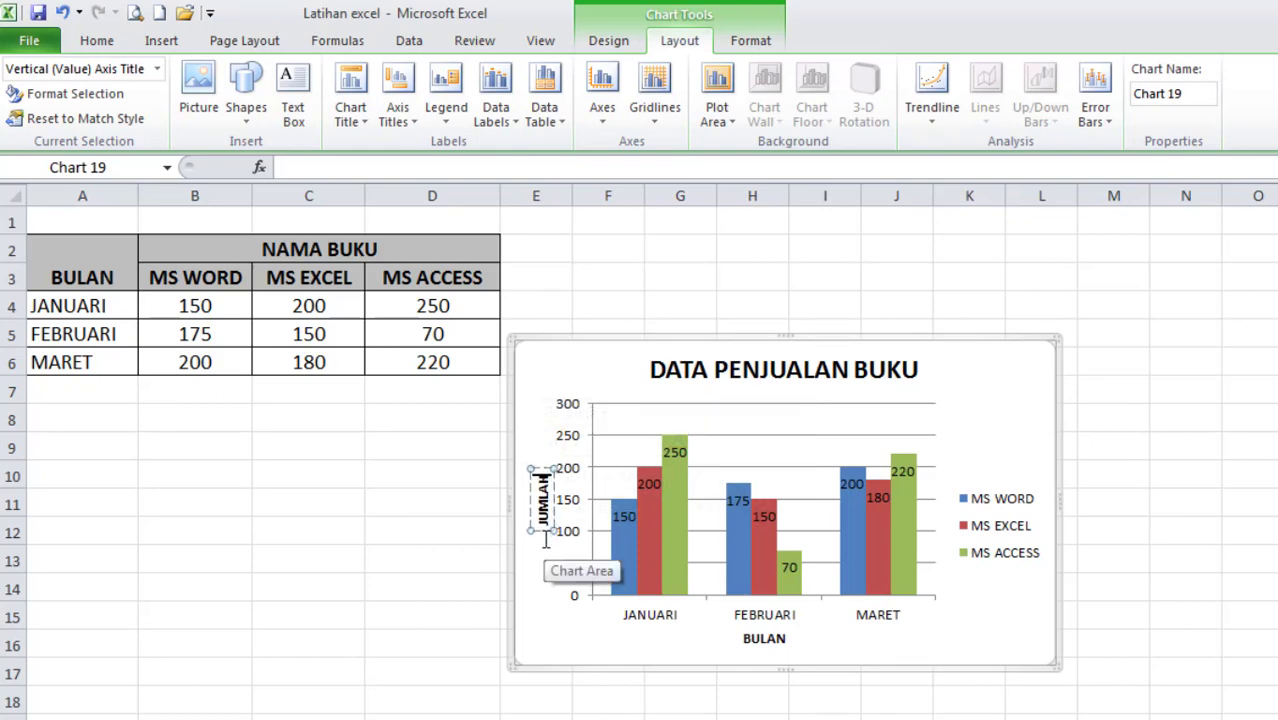
pyautogui.click(684, 712)
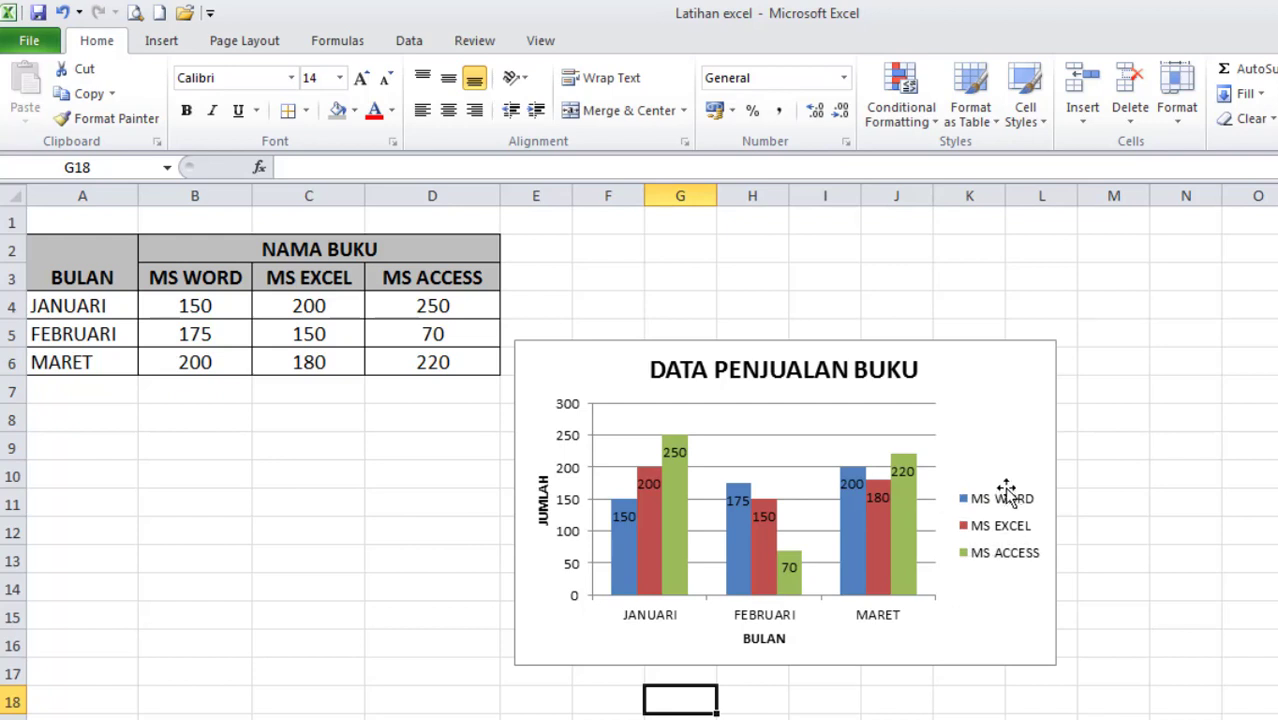
# - Try the chart without its legend and show the legend at the right again
pyautogui.click(1013, 532)
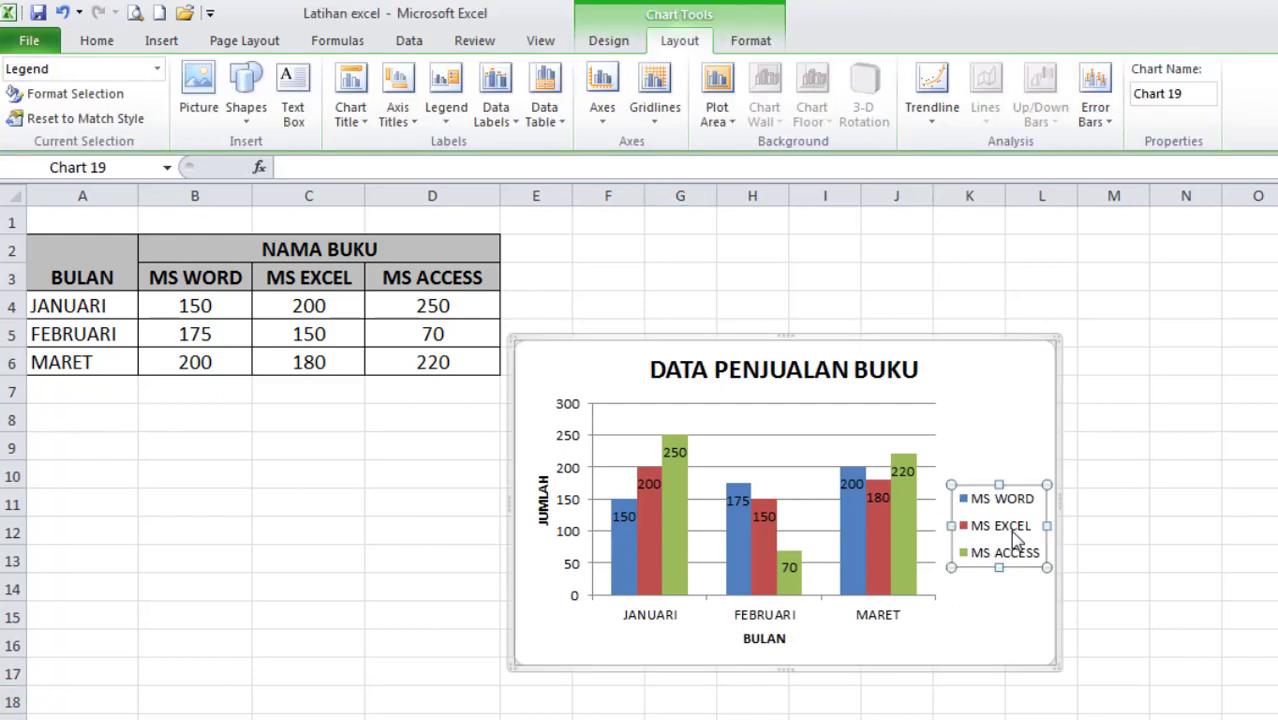
pyautogui.click(980, 354)
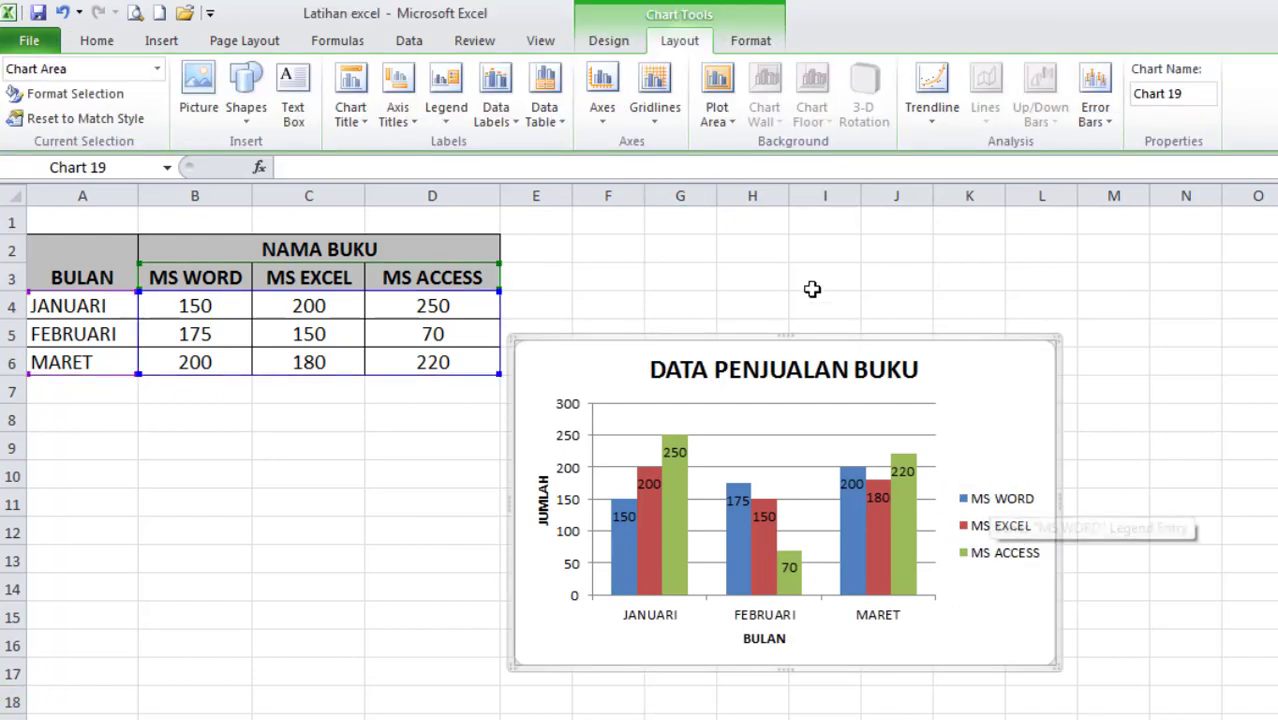
pyautogui.click(450, 122)
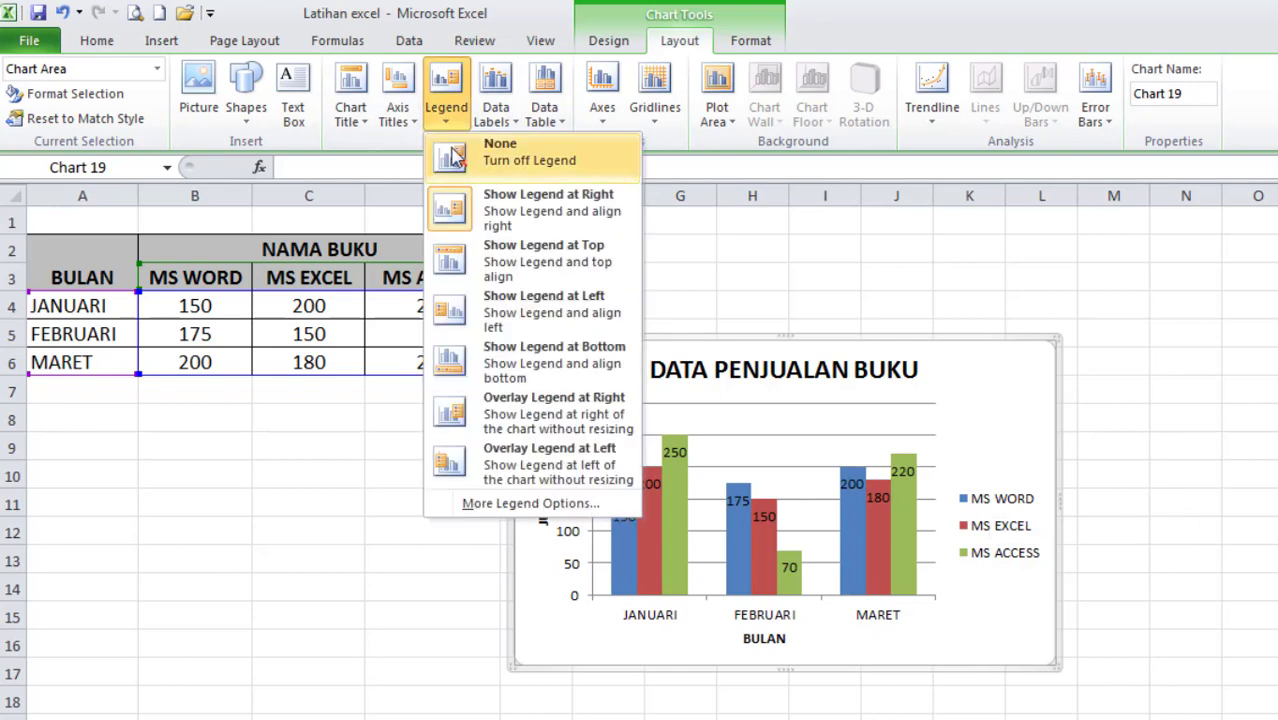
pyautogui.click(527, 160)
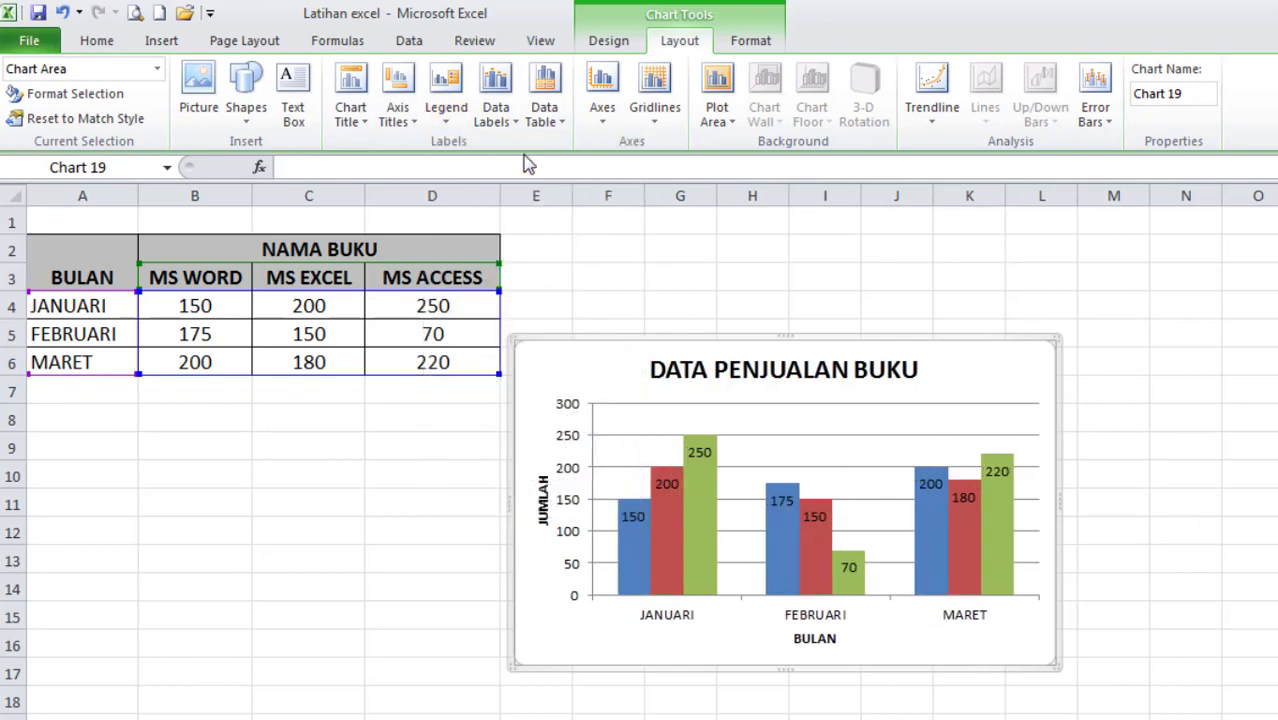
pyautogui.click(450, 122)
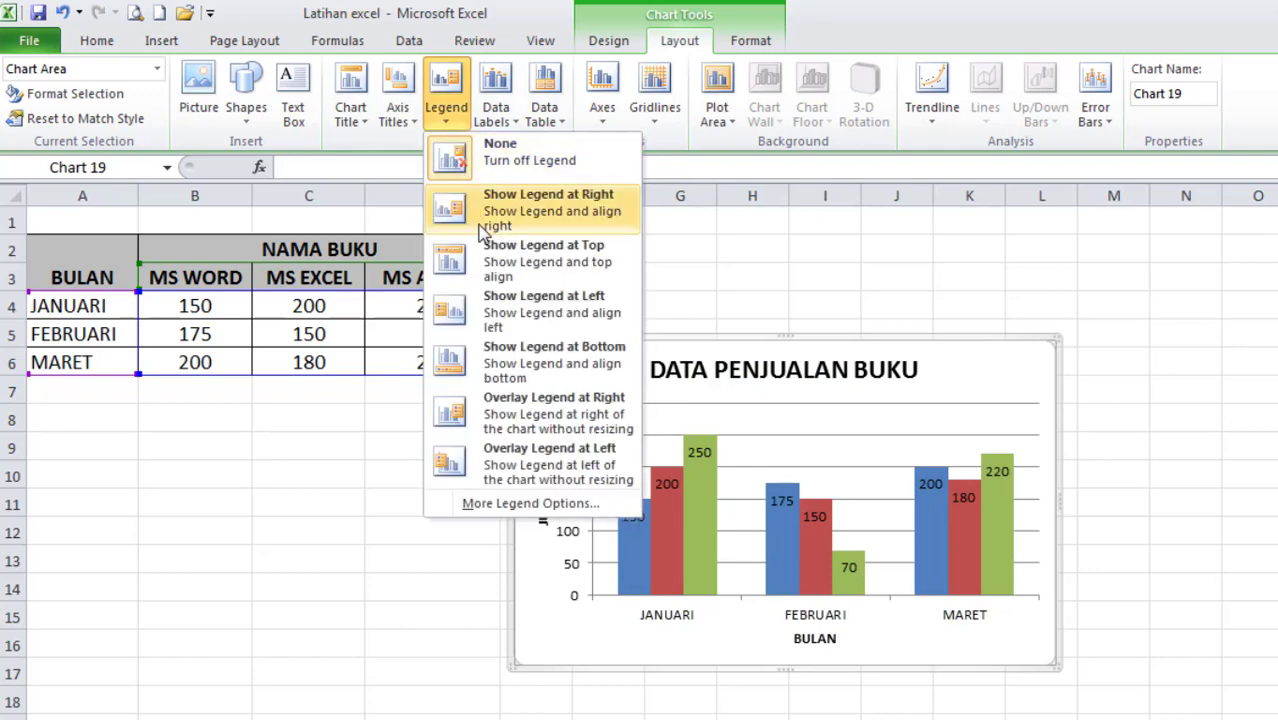
pyautogui.click(541, 230)
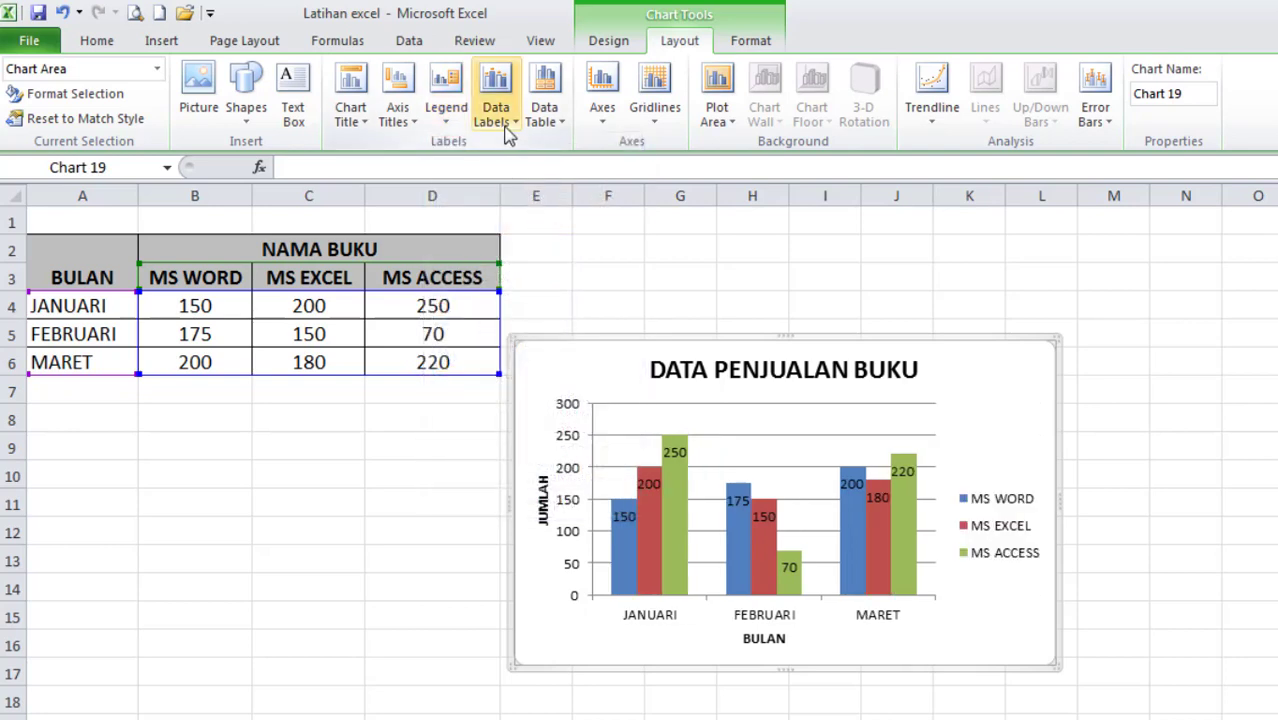
# - Try the chart's legend at the top, at the left and at the bottom
pyautogui.click(447, 118)
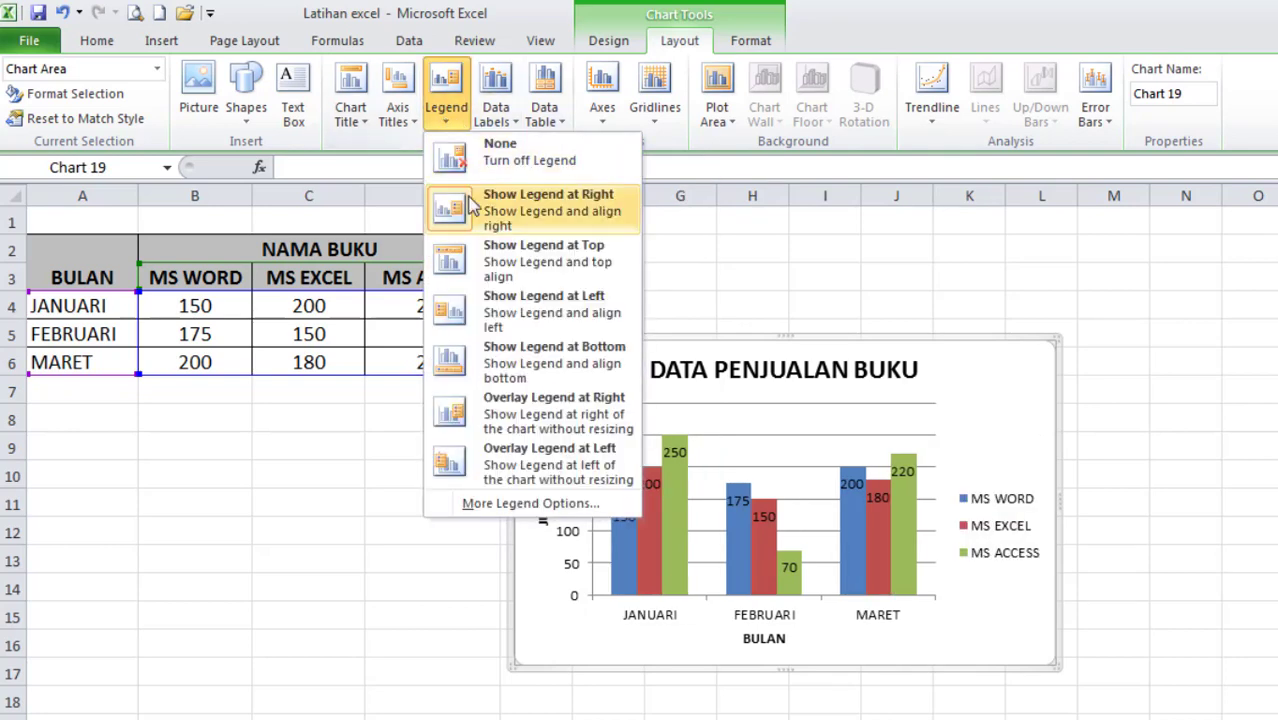
pyautogui.click(515, 276)
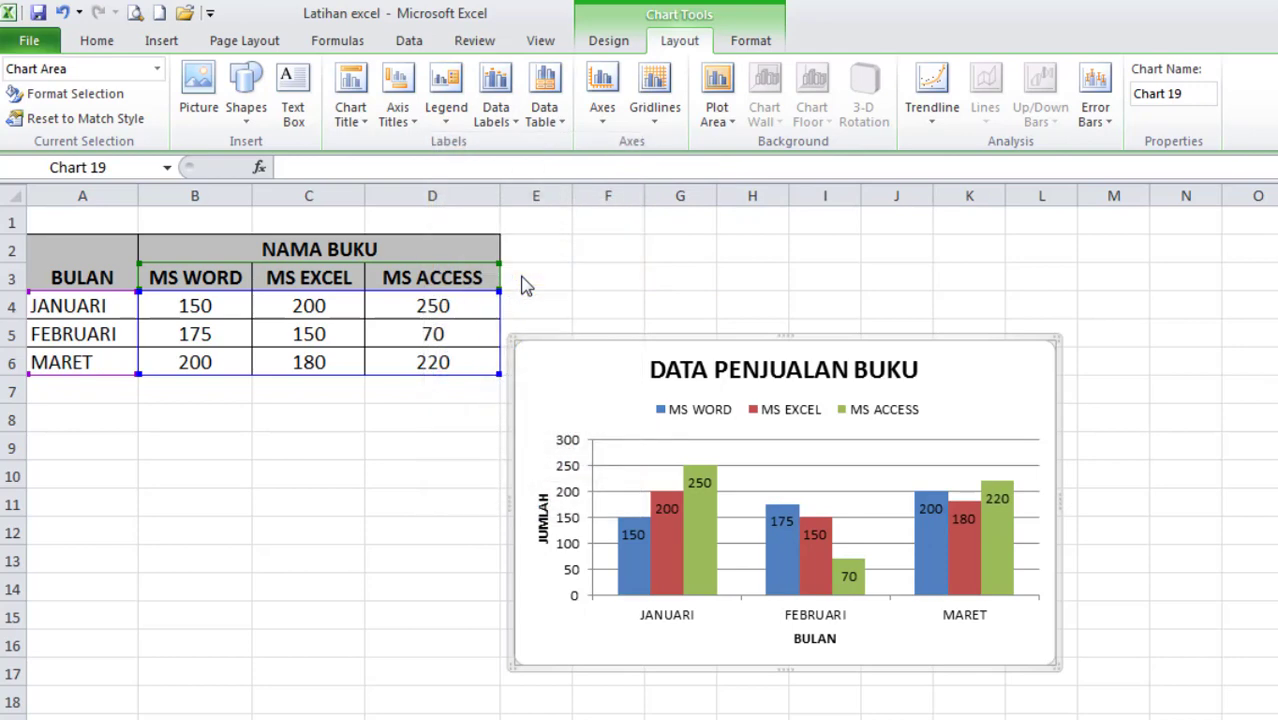
pyautogui.click(440, 118)
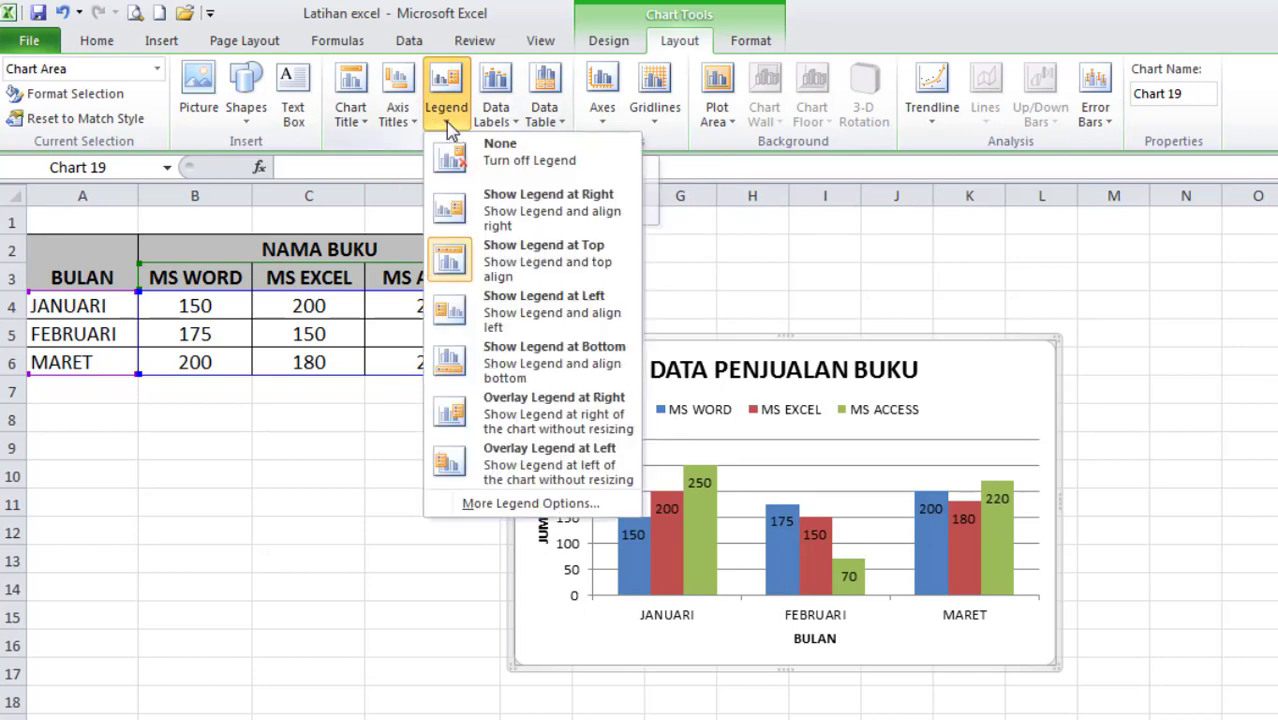
pyautogui.click(491, 317)
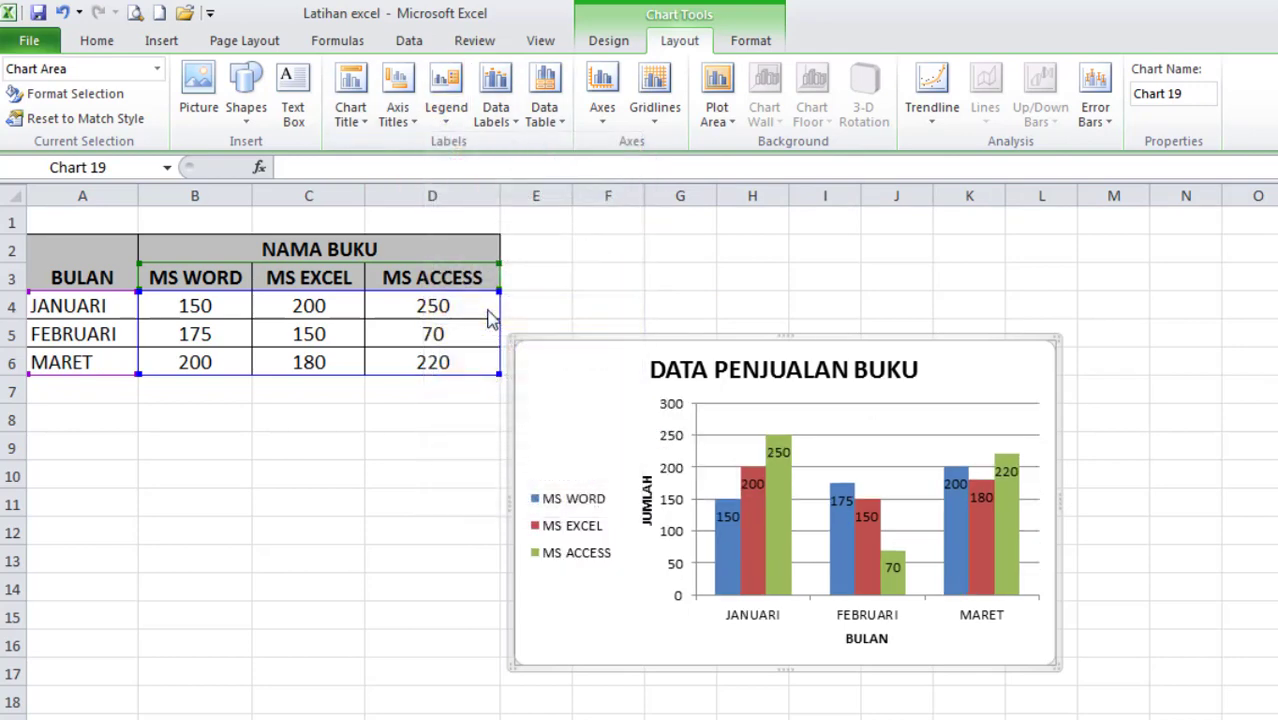
pyautogui.click(446, 110)
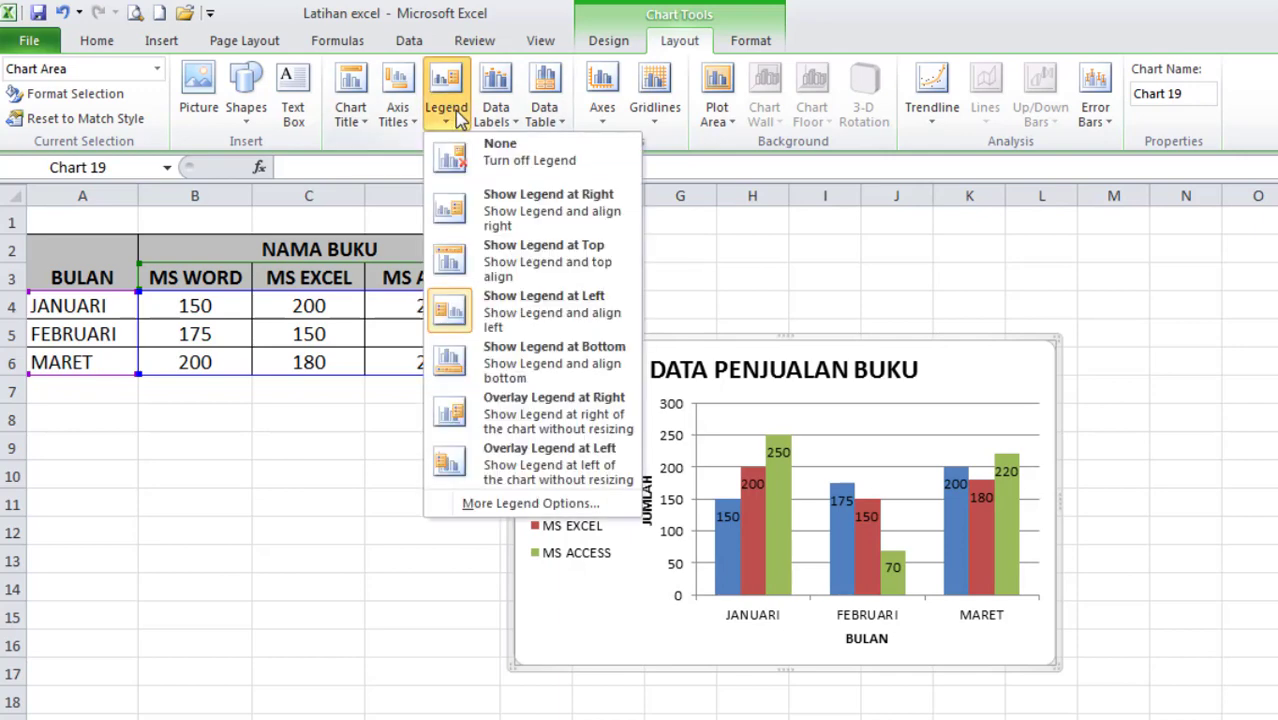
pyautogui.click(498, 377)
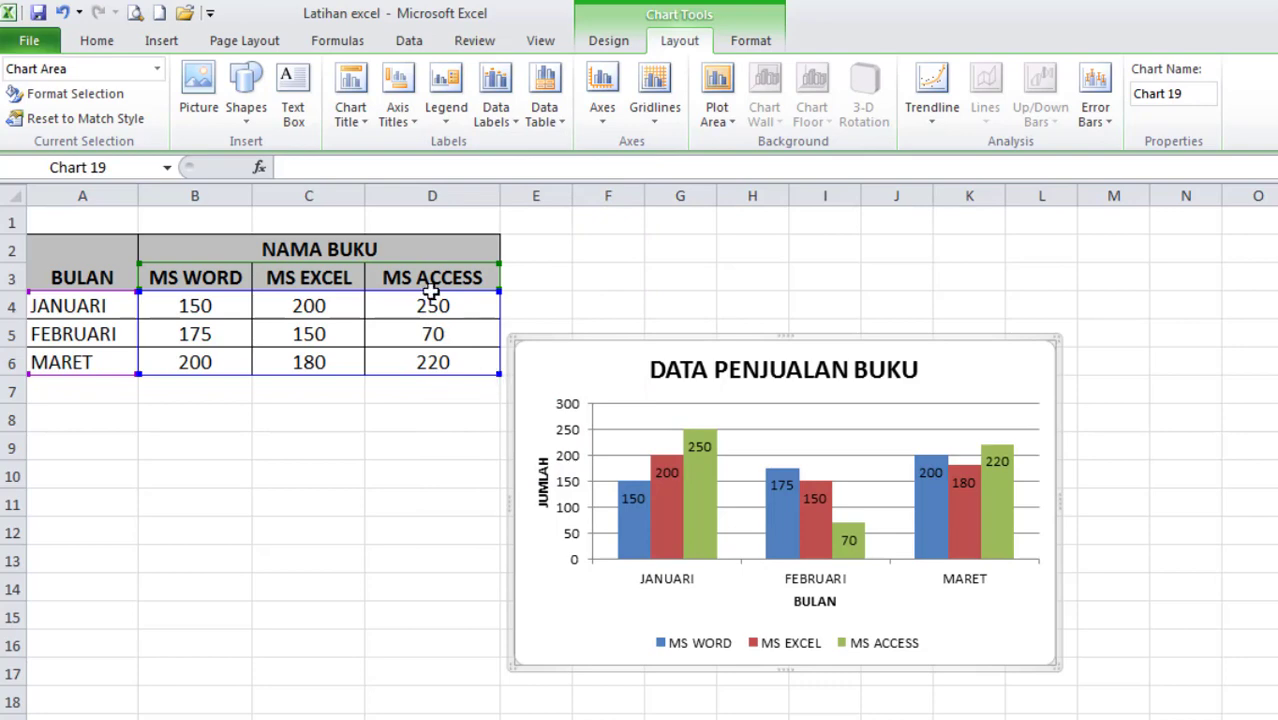
# - Show the legend at the top of the chart, below the chart title
pyautogui.click(400, 118)
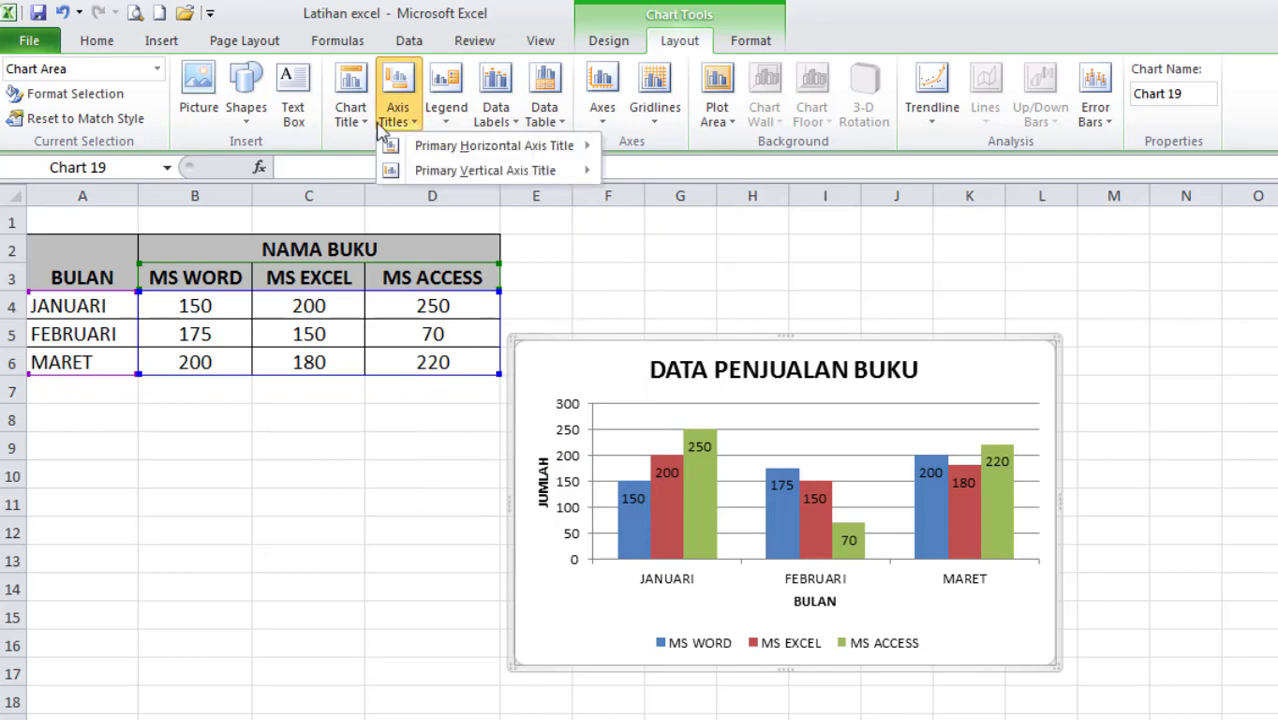
pyautogui.click(452, 118)
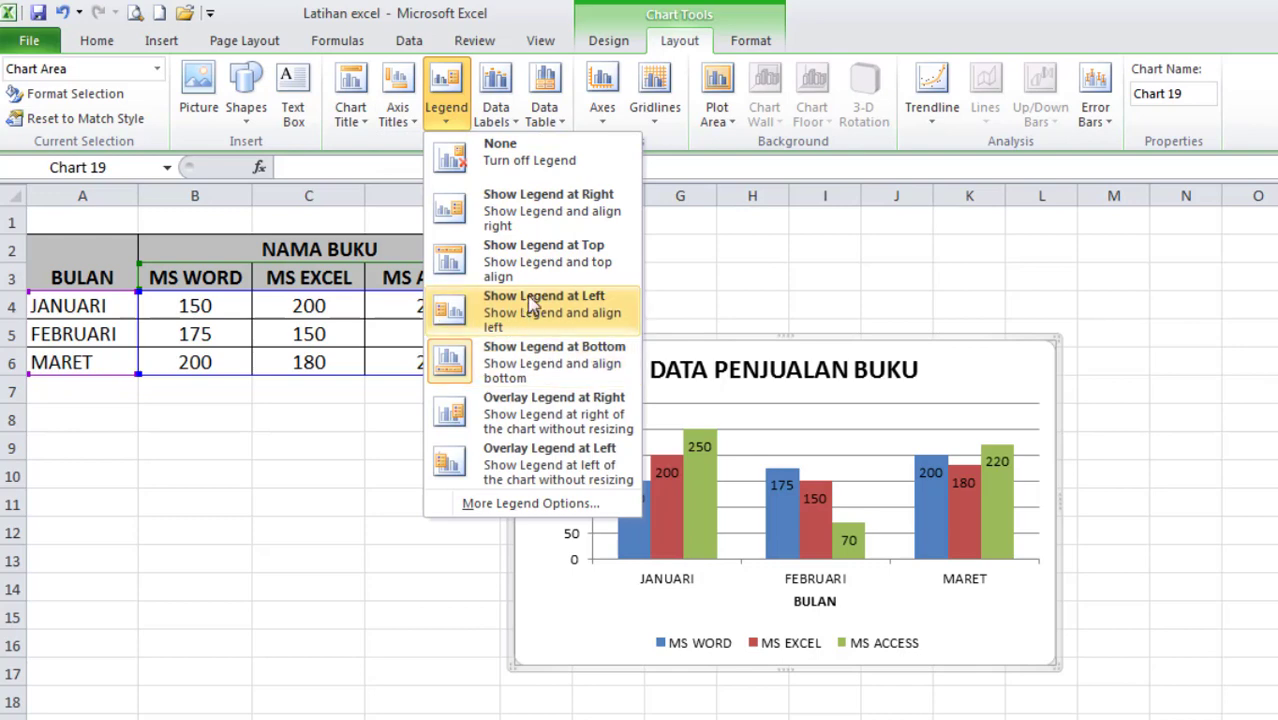
pyautogui.click(537, 252)
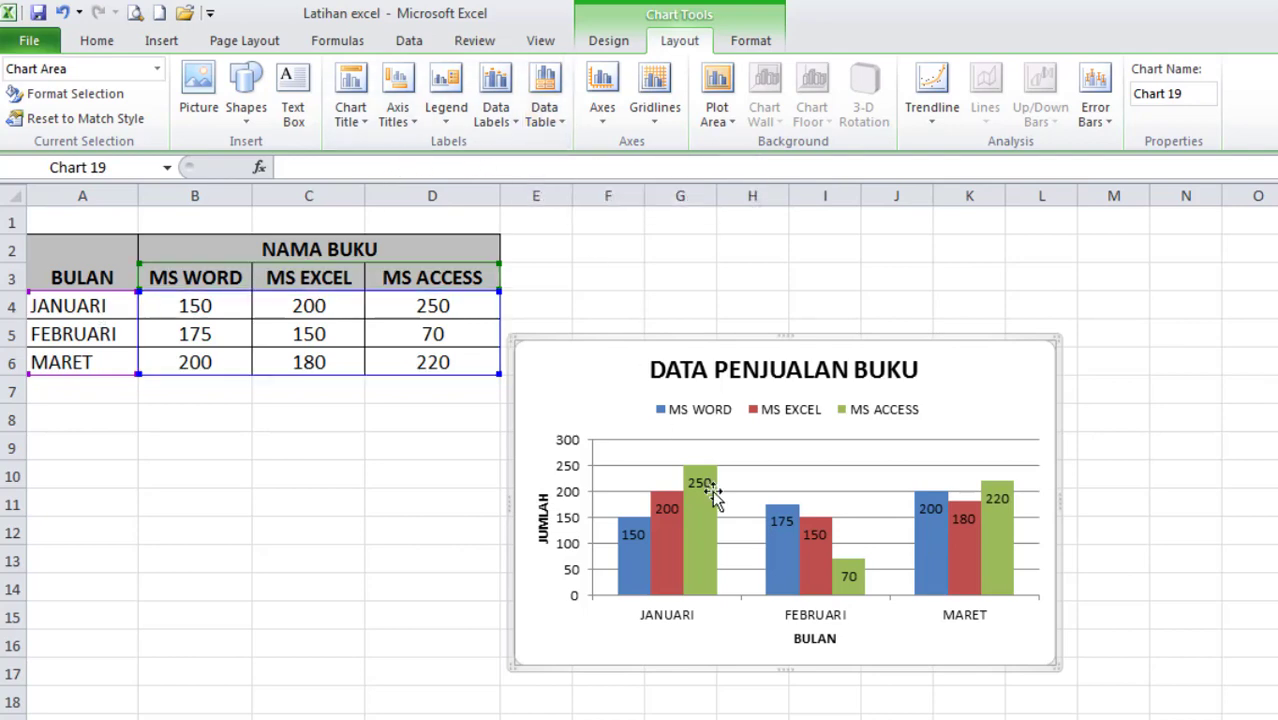
# - Try a data table without legend keys below the chart and look at its border and formatting options
pyautogui.click(561, 120)
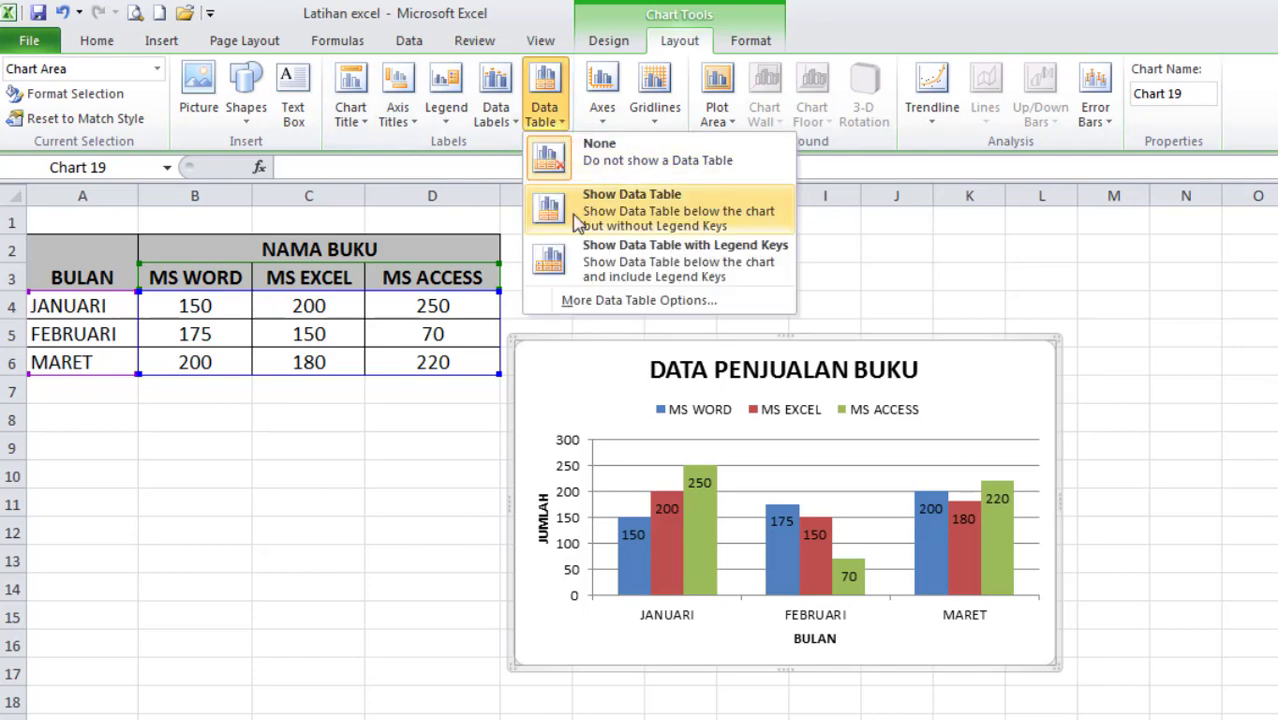
pyautogui.click(646, 215)
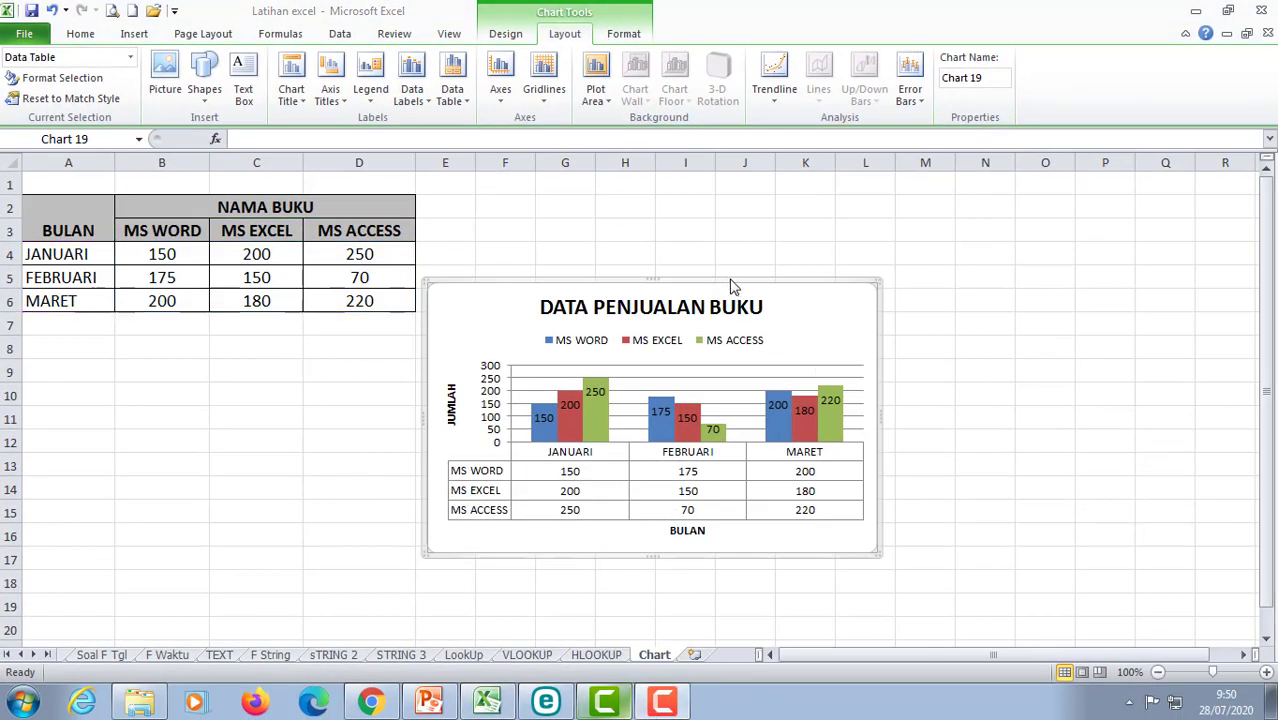
pyautogui.hotkey('ctrl', '1')
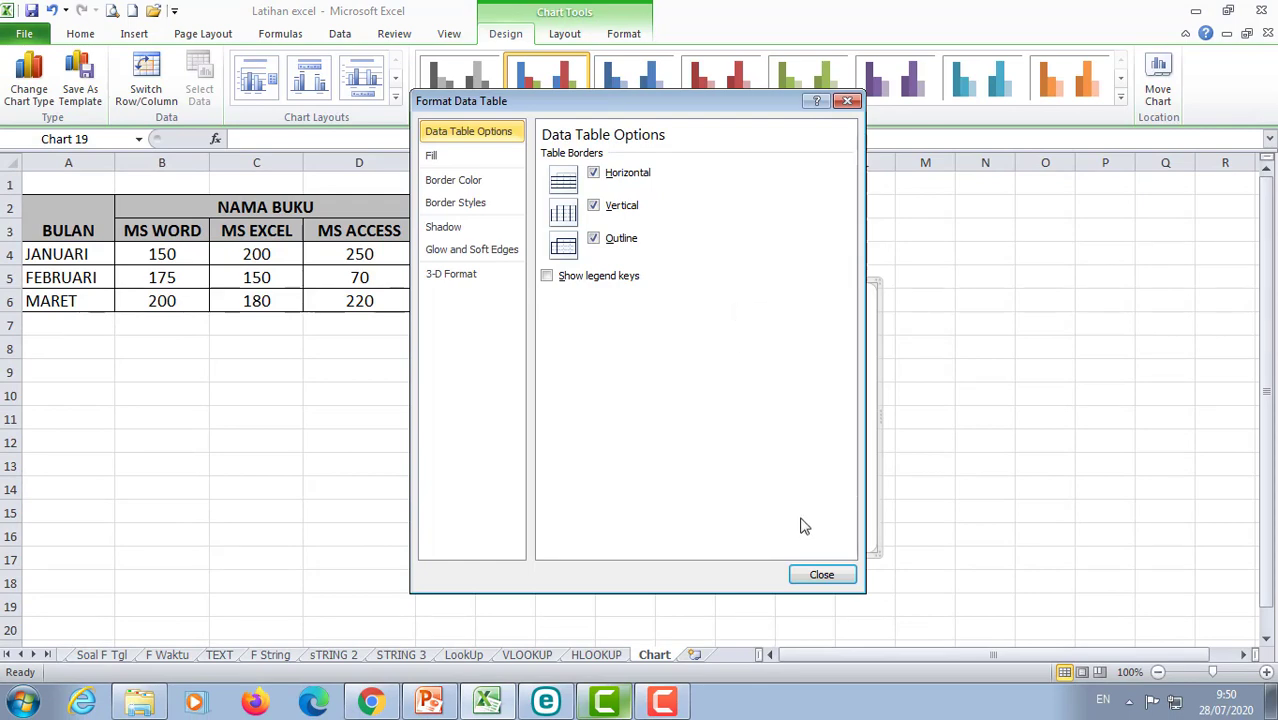
pyautogui.click(822, 576)
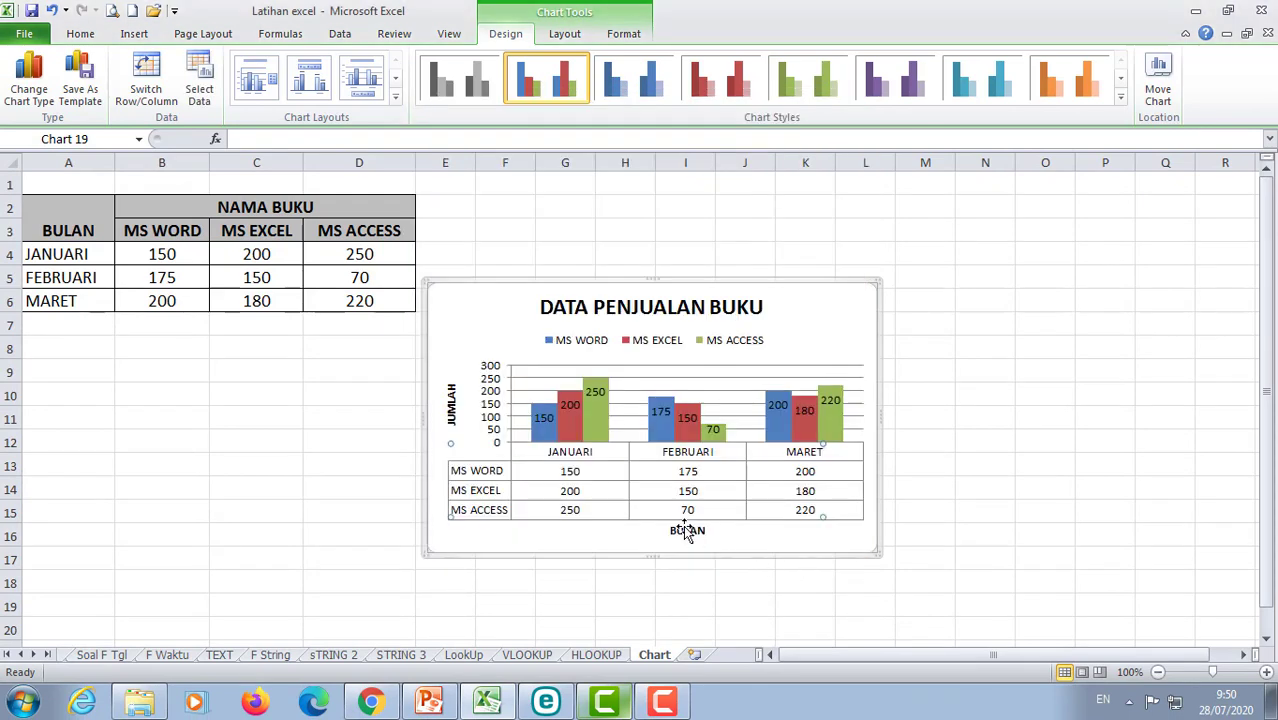
# - Show the data table with legend keys below the chart
pyautogui.click(564, 36)
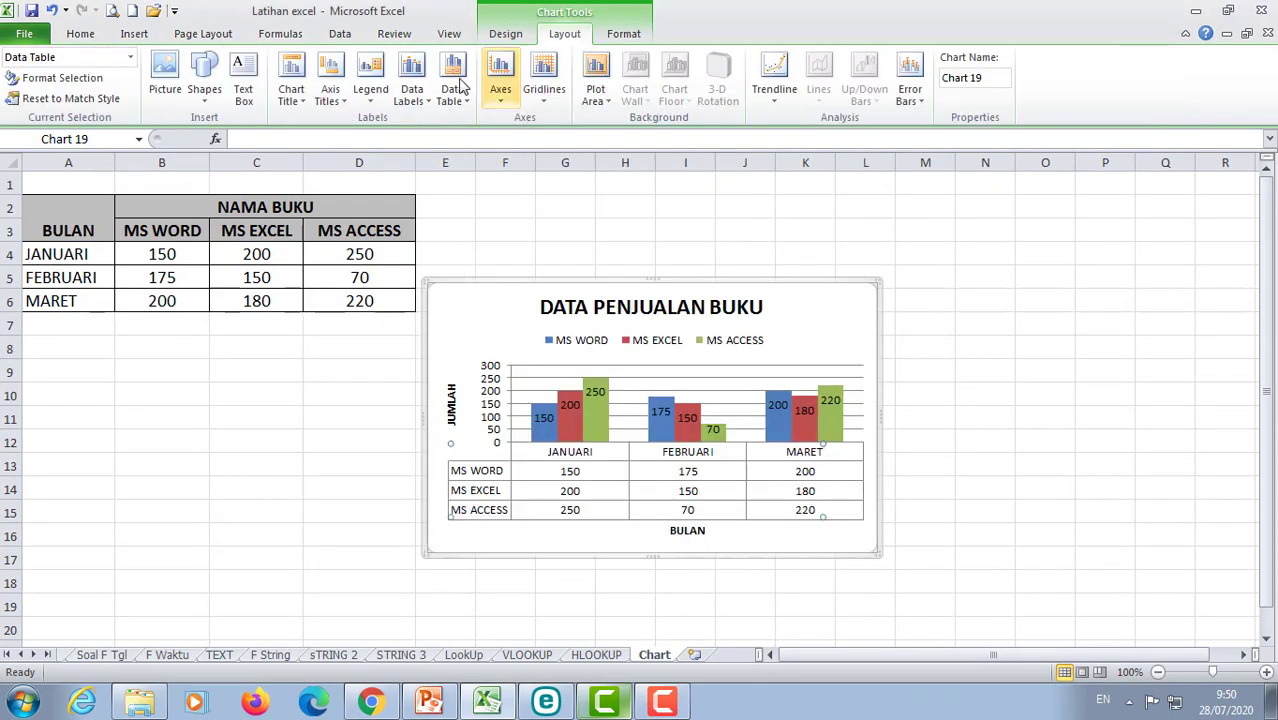
pyautogui.click(462, 99)
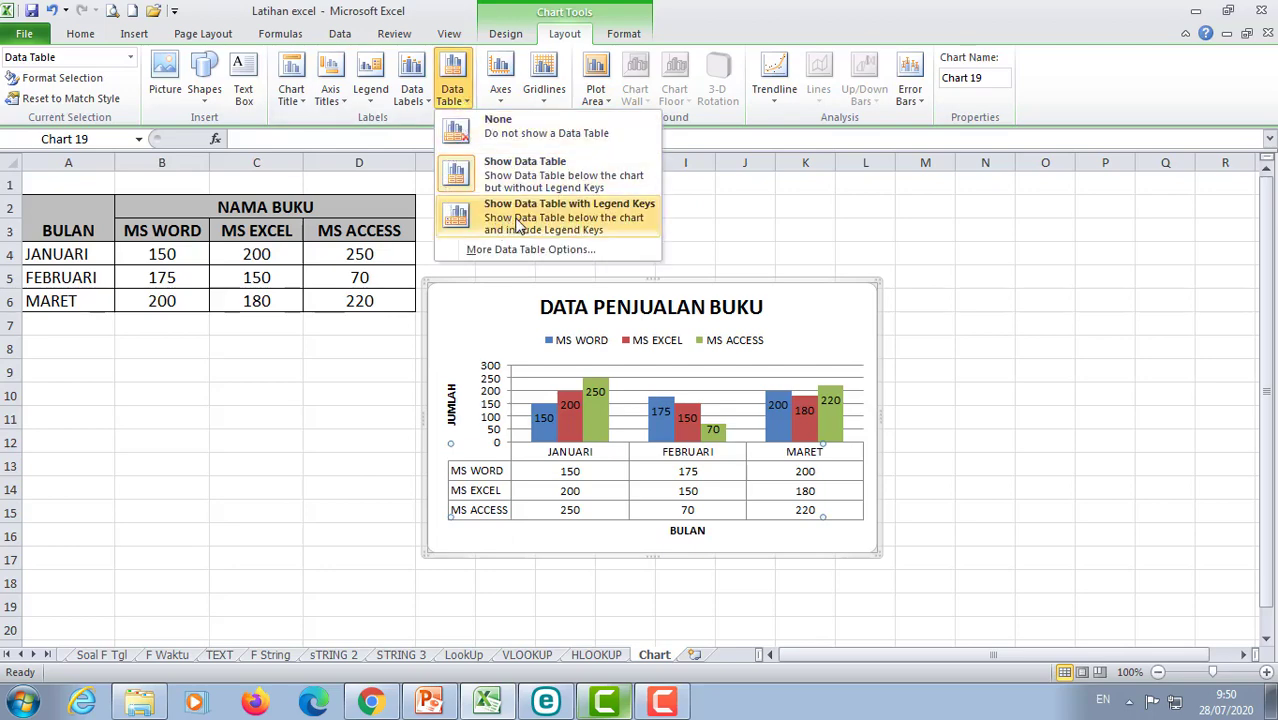
pyautogui.click(588, 228)
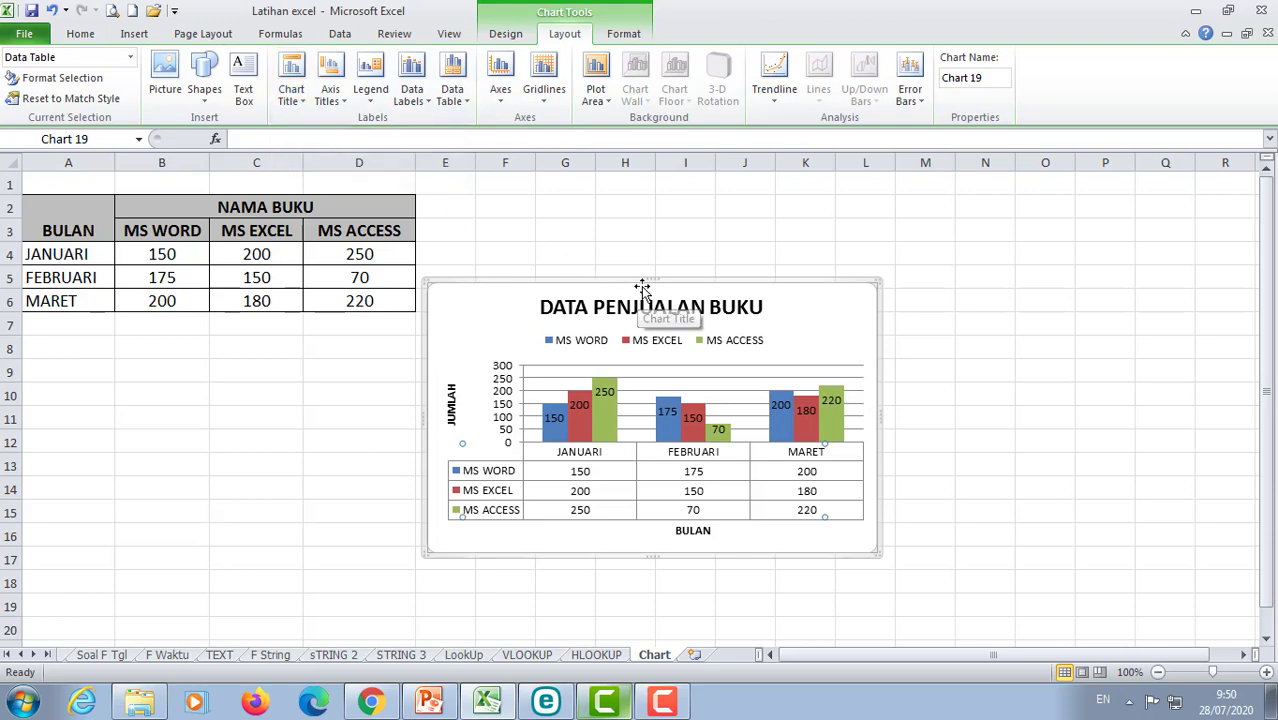
# - Move the chart straight up beside the sales table so its upper edge lies in row 1
pyautogui.press('Delete')
pyautogui.moveTo(641, 286); pyautogui.dragTo(642, 194)
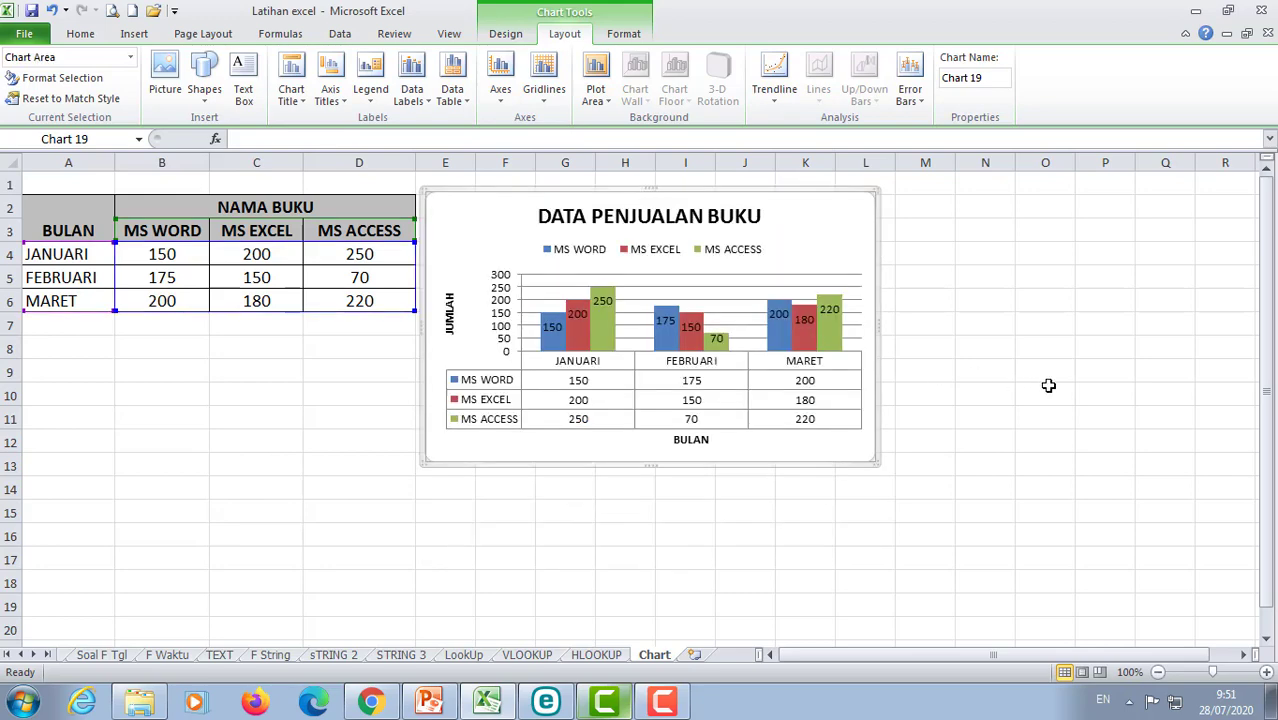